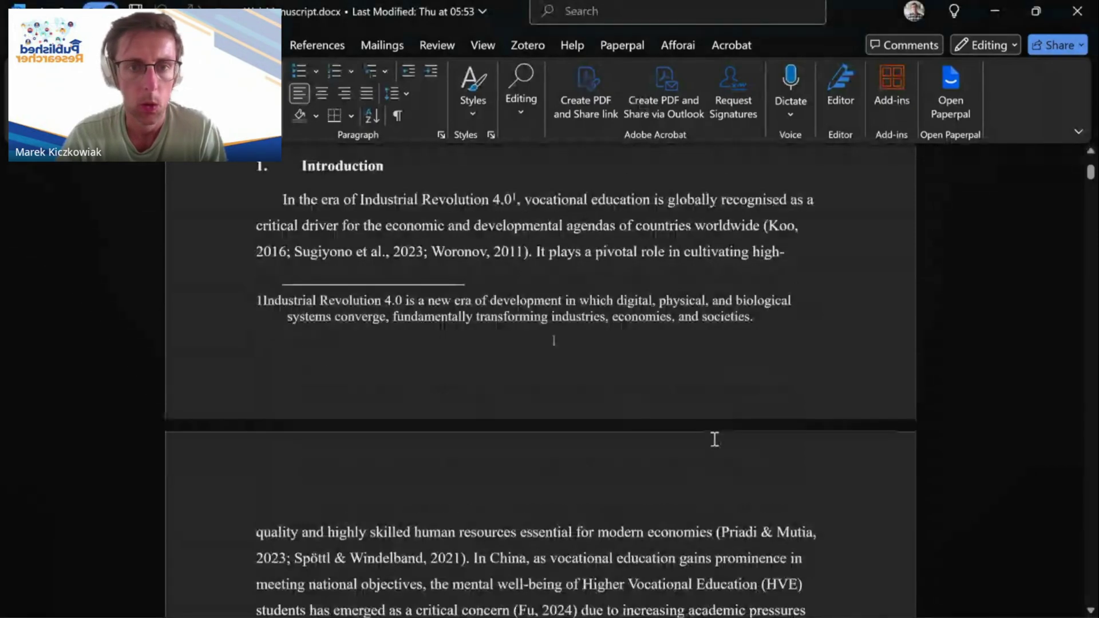
Step: Turn on Track Changes from the Review tab before editing the Research Design paragraph
{"action": "scroll", "coordinate": [714, 439], "scroll_direction": "down", "scroll_amount": 20}
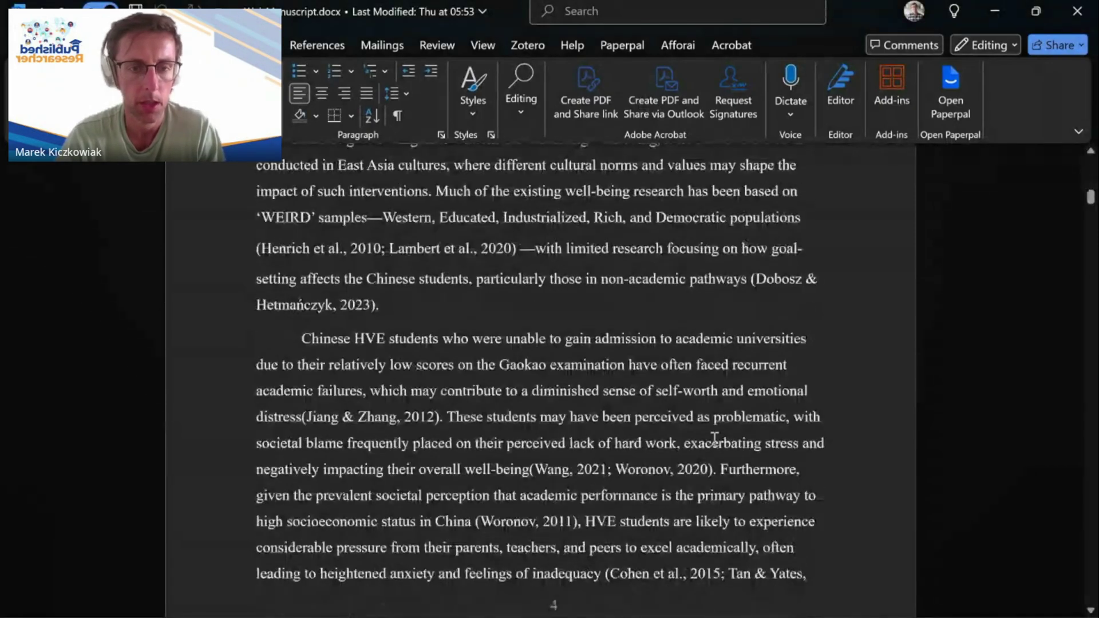
{"action": "scroll", "coordinate": [714, 440], "scroll_direction": "down", "scroll_amount": 15}
{"action": "scroll", "coordinate": [714, 439], "scroll_direction": "down", "scroll_amount": 15}
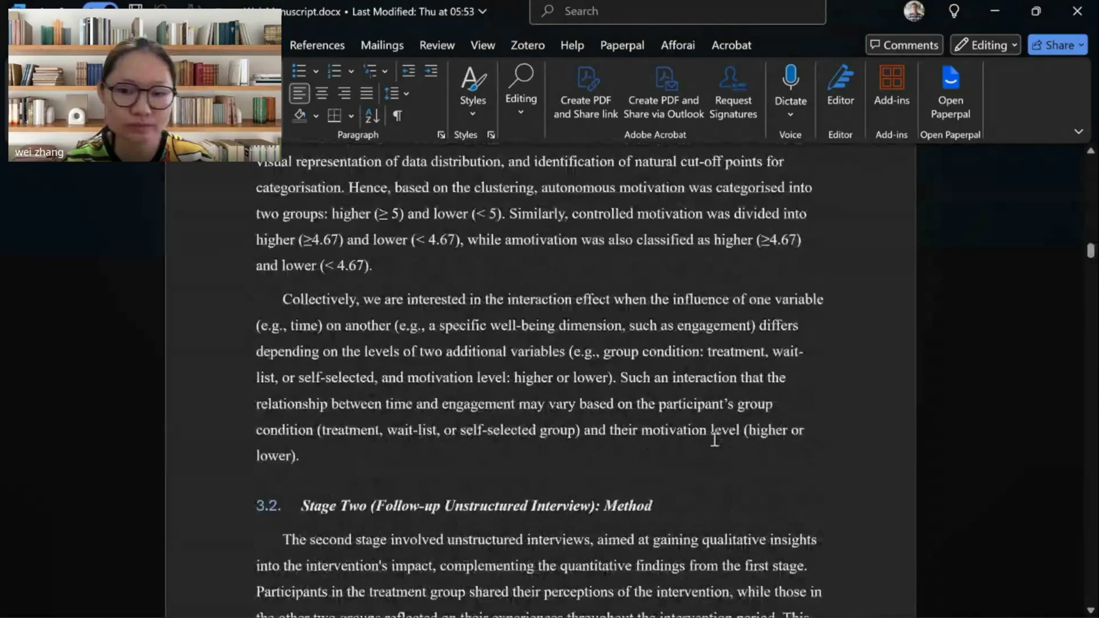
{"action": "scroll", "coordinate": [714, 439], "scroll_direction": "up", "scroll_amount": 15}
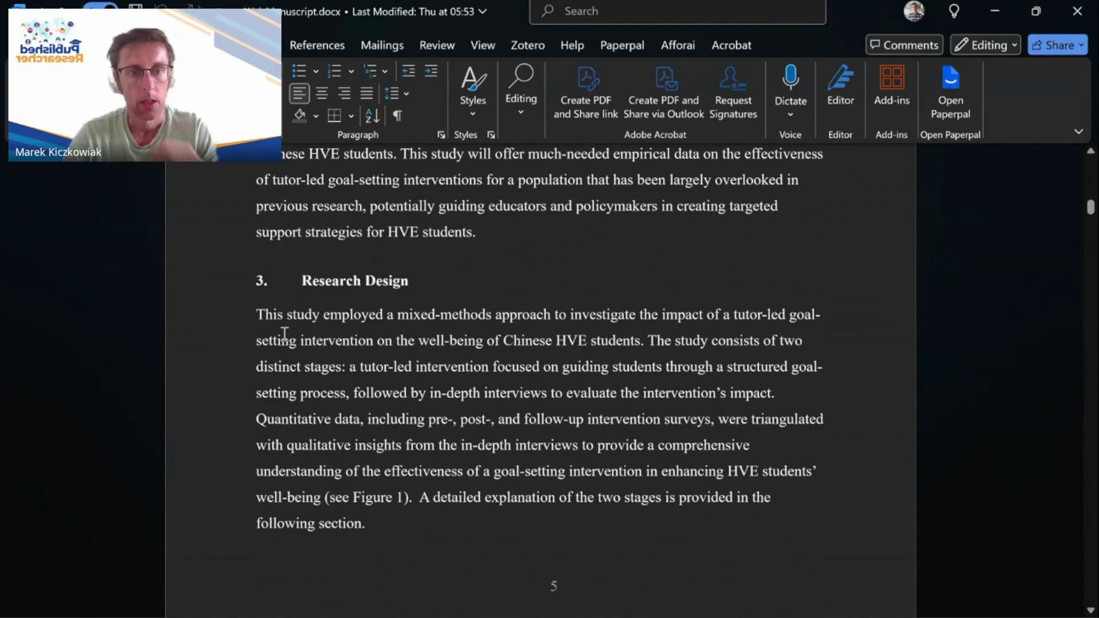
{"action": "left_click_drag", "start_coordinate": [284, 321], "coordinate": [375, 527]}
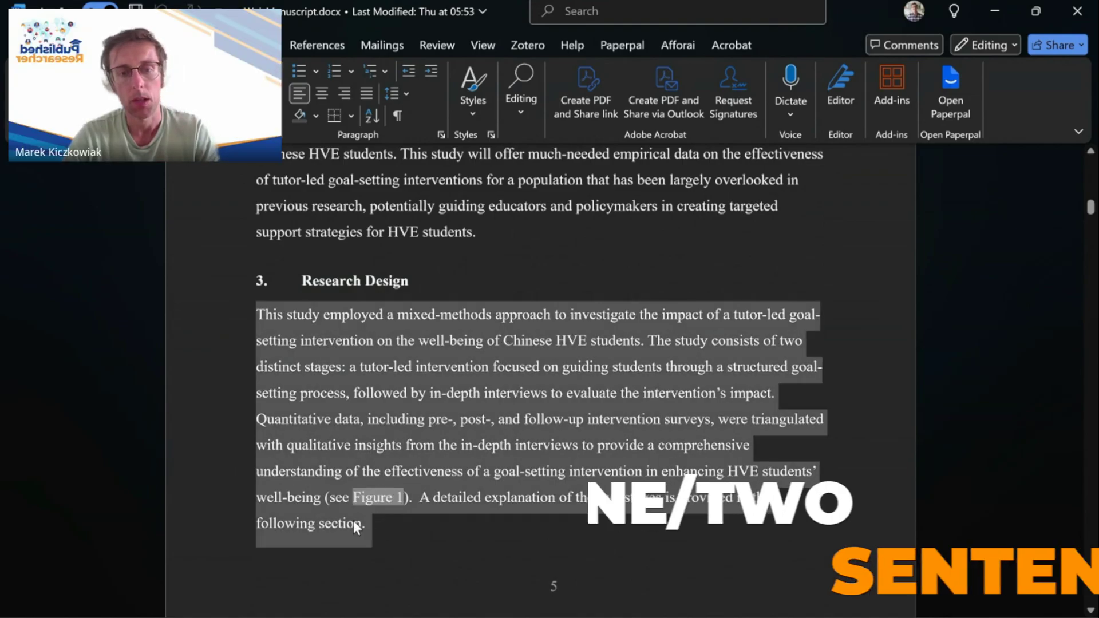
{"action": "left_click", "coordinate": [300, 316]}
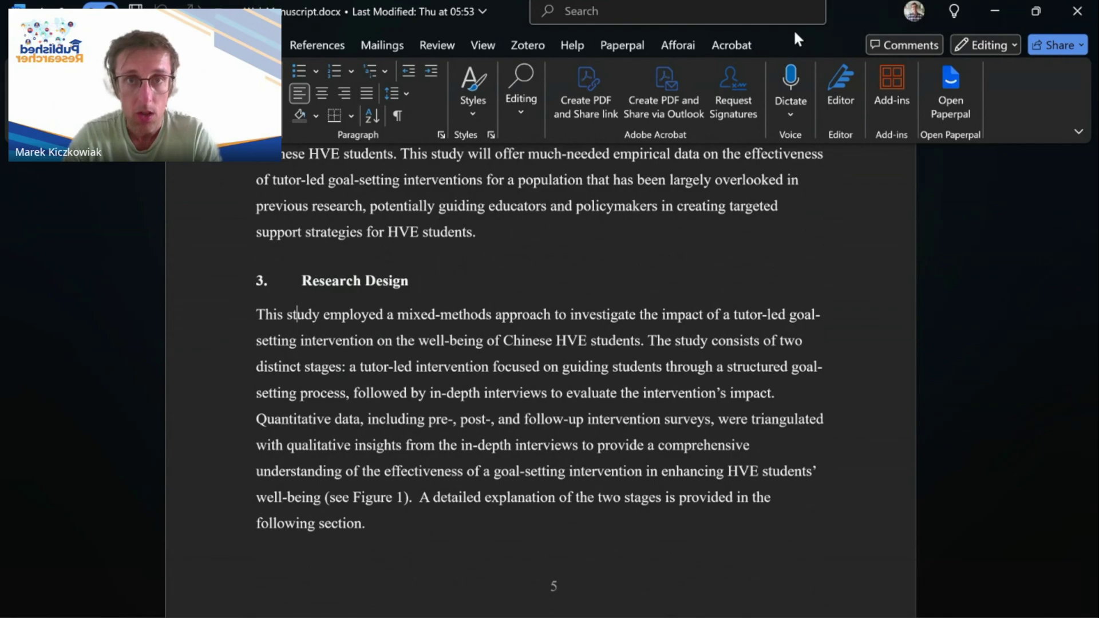
{"action": "left_click", "coordinate": [437, 45]}
{"action": "left_click", "coordinate": [846, 80]}
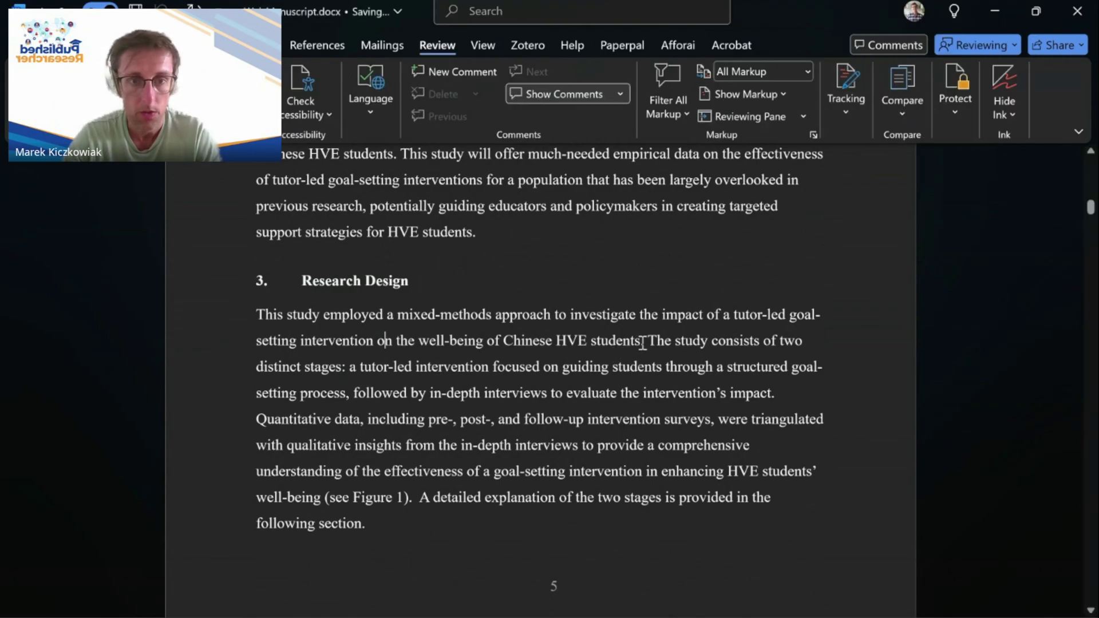
Step: Delete the extra Research Design wording as tracked changes and insert ' (figure 1)' after 'impact'
{"action": "left_click", "coordinate": [560, 314]}
{"action": "key", "text": "ctrl+shift+Right"}
{"action": "key", "text": "ctrl+shift+Right"}
{"action": "key", "text": "ctrl+shift+Right"}
{"action": "key", "text": "ctrl+shift+Right"}
{"action": "key", "text": "ctrl+shift+Right"}
{"action": "key", "text": "ctrl+shift+Right"}
{"action": "key", "text": "ctrl+shift+Right"}
{"action": "key", "text": "ctrl+shift+Right"}
{"action": "key", "text": "ctrl+shift+Right"}
{"action": "key", "text": "ctrl+shift+Right"}
{"action": "key", "text": "ctrl+shift+Right"}
{"action": "key", "text": "ctrl+shift+Right"}
{"action": "key", "text": "ctrl+shift+Right"}
{"action": "key", "text": "ctrl+shift+Right"}
{"action": "key", "text": "ctrl+shift+Right"}
{"action": "key", "text": "ctrl+shift+Right"}
{"action": "key", "text": "ctrl+shift+Right"}
{"action": "key", "text": "ctrl+shift+Right"}
{"action": "key", "text": "ctrl+shift+Right"}
{"action": "key", "text": "ctrl+shift+Right"}
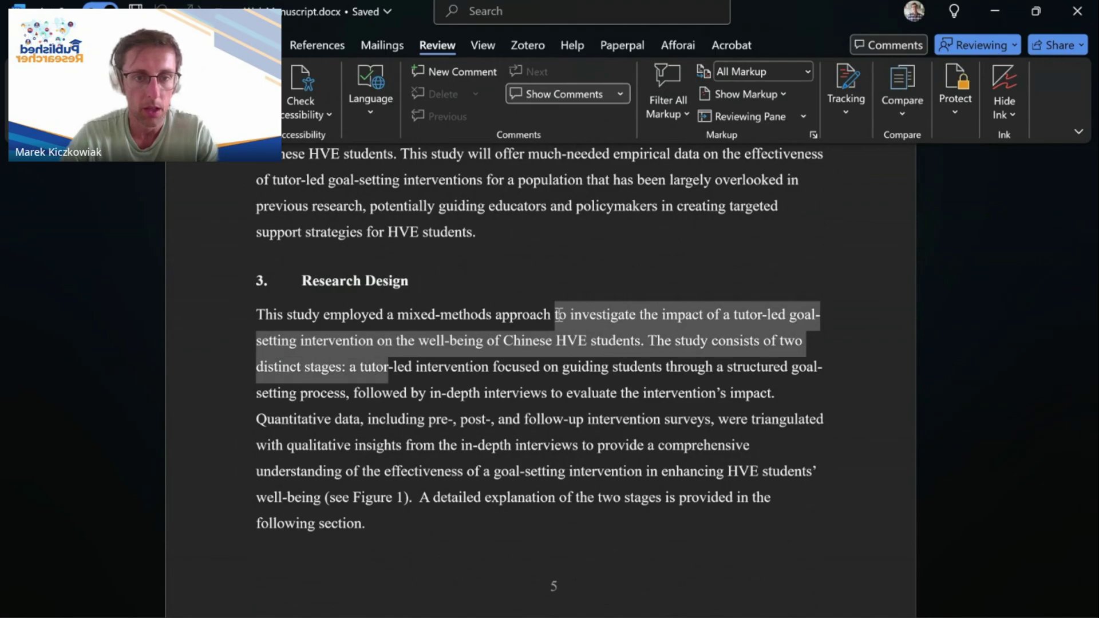
{"action": "key", "text": "Delete"}
{"action": "triple_click", "coordinate": [390, 526]}
{"action": "scroll", "coordinate": [390, 527], "scroll_direction": "down", "scroll_amount": 8}
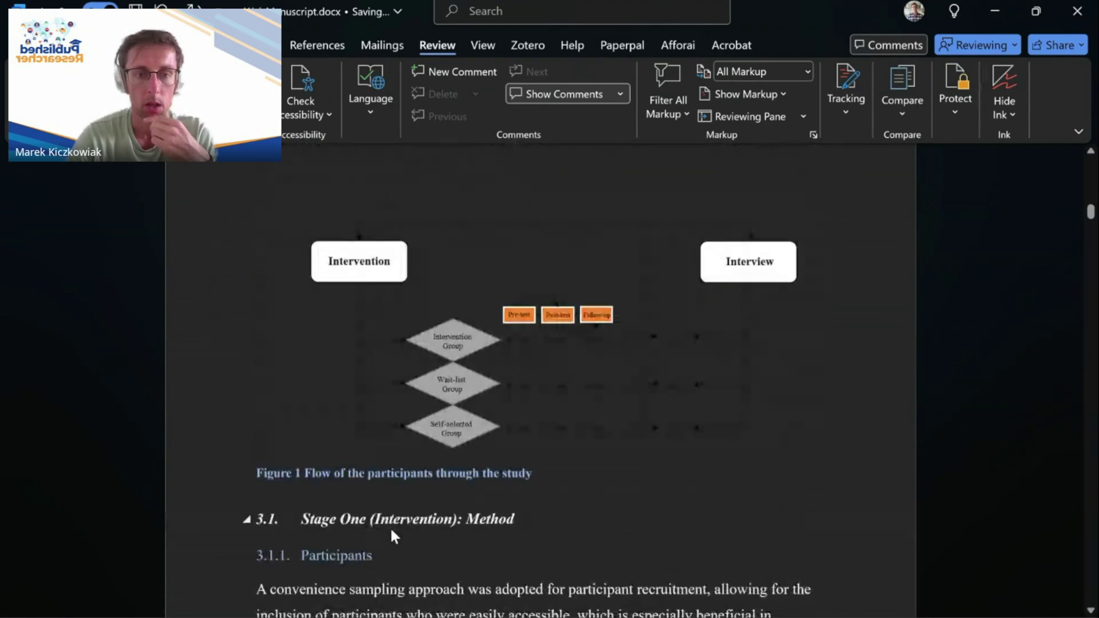
{"action": "scroll", "coordinate": [390, 527], "scroll_direction": "up", "scroll_amount": 8}
{"action": "key", "text": "Delete"}
{"action": "left_click", "coordinate": [803, 258]}
{"action": "type", "text": "(figure 1)"}
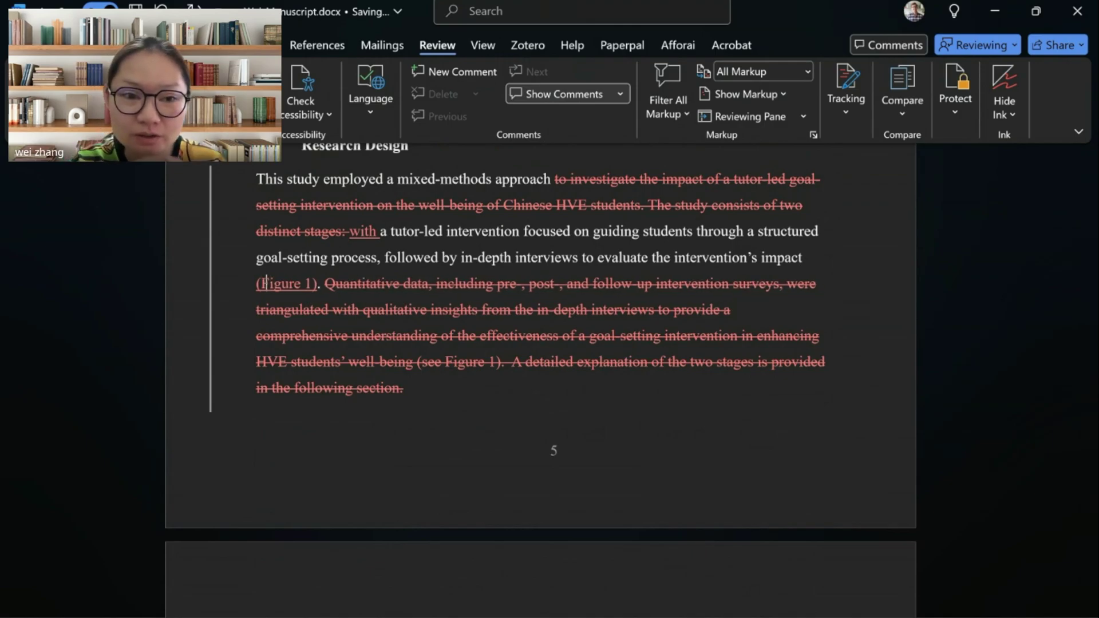
{"action": "scroll", "coordinate": [573, 473], "scroll_direction": "down", "scroll_amount": 8}
{"action": "scroll", "coordinate": [572, 473], "scroll_direction": "up", "scroll_amount": 9}
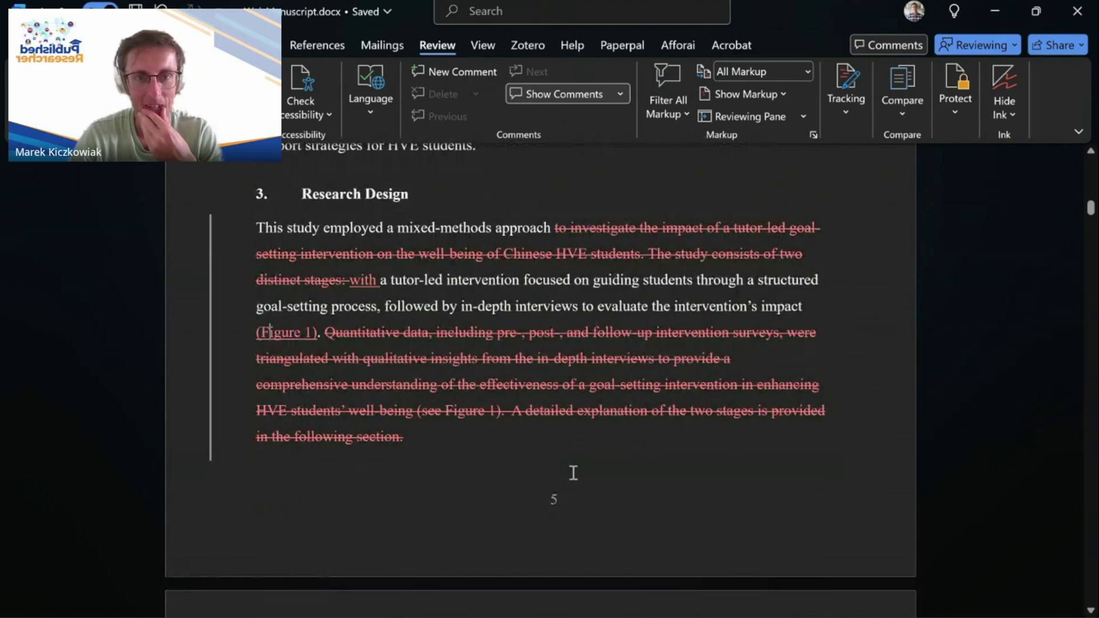
{"action": "scroll", "coordinate": [573, 473], "scroll_direction": "down", "scroll_amount": 8}
{"action": "scroll", "coordinate": [571, 469], "scroll_direction": "down", "scroll_amount": 1}
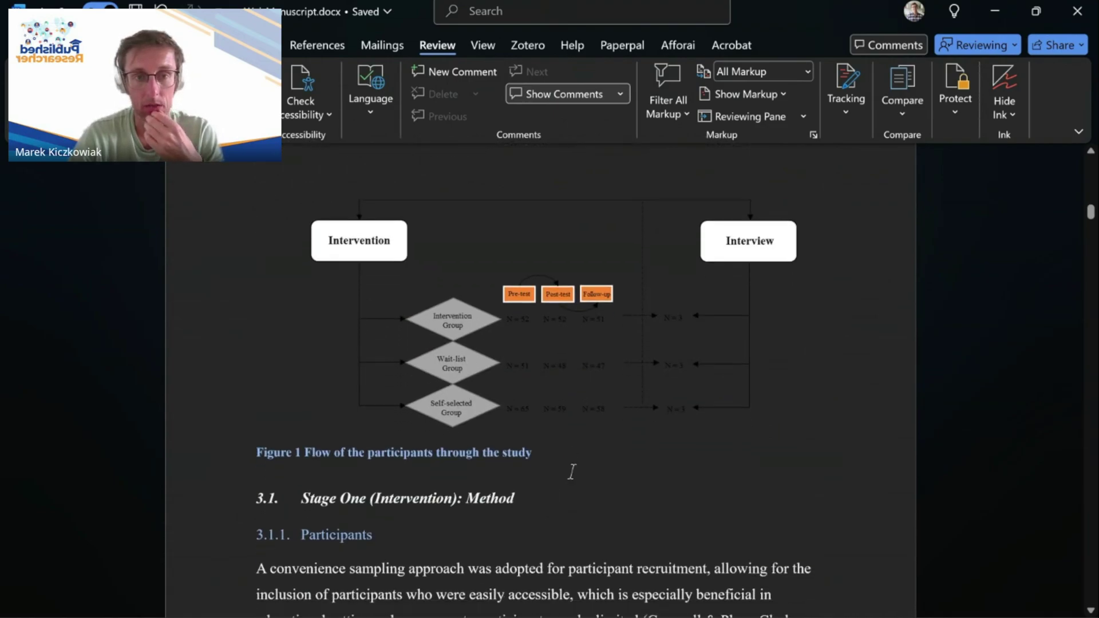
{"action": "scroll", "coordinate": [571, 472], "scroll_direction": "down", "scroll_amount": 4}
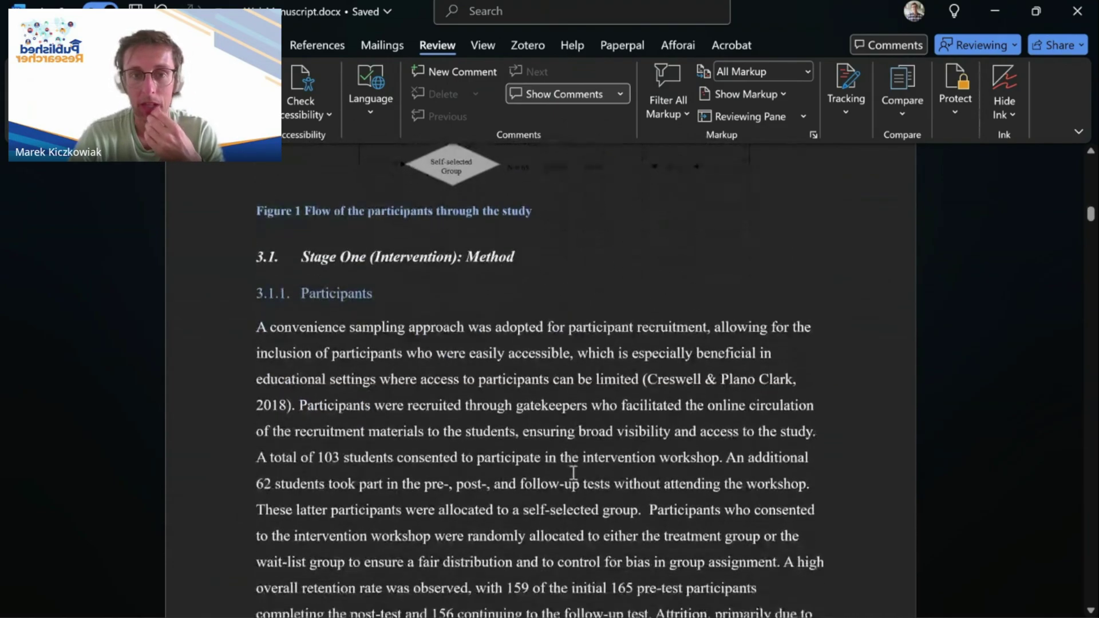
{"action": "scroll", "coordinate": [573, 473], "scroll_direction": "down", "scroll_amount": 1}
{"action": "scroll", "coordinate": [572, 473], "scroll_direction": "up", "scroll_amount": 5}
{"action": "scroll", "coordinate": [573, 472], "scroll_direction": "down", "scroll_amount": 3}
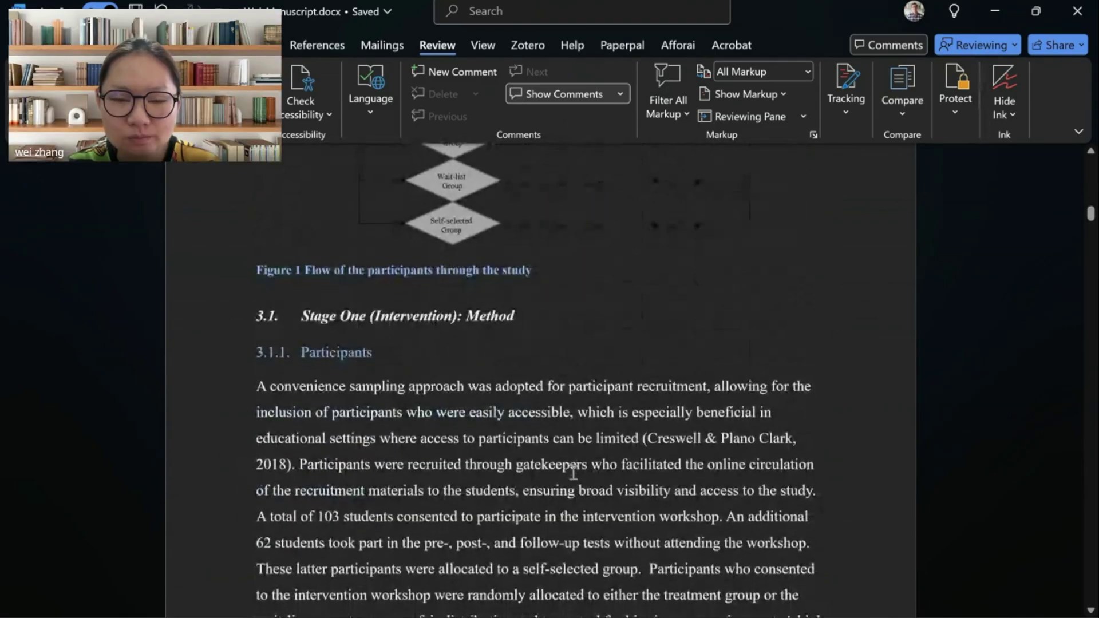
{"action": "scroll", "coordinate": [573, 473], "scroll_direction": "down", "scroll_amount": 4}
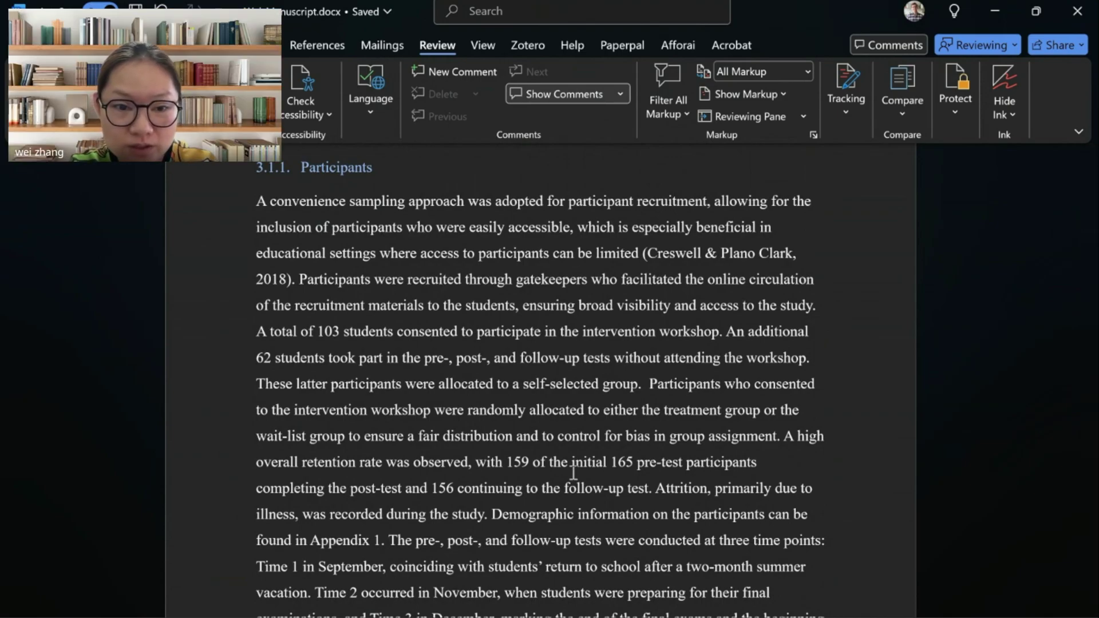
{"action": "scroll", "coordinate": [602, 380], "scroll_direction": "down", "scroll_amount": 6}
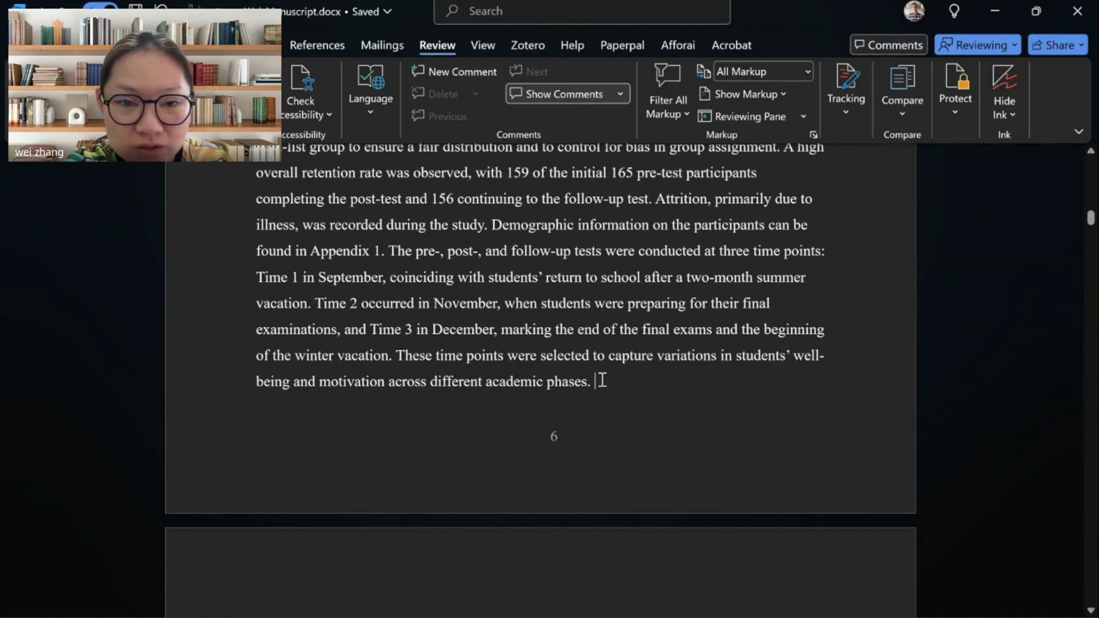
{"action": "scroll", "coordinate": [602, 380], "scroll_direction": "up", "scroll_amount": 2}
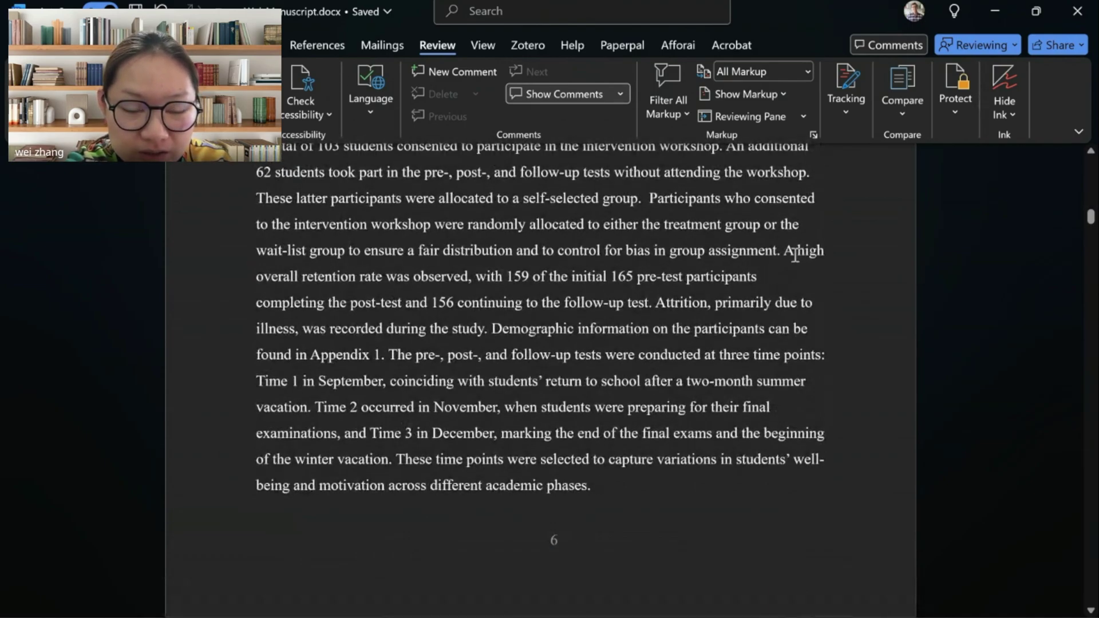
{"action": "left_click_drag", "start_coordinate": [784, 251], "coordinate": [790, 303]}
{"action": "scroll", "coordinate": [680, 404], "scroll_direction": "up", "scroll_amount": 2}
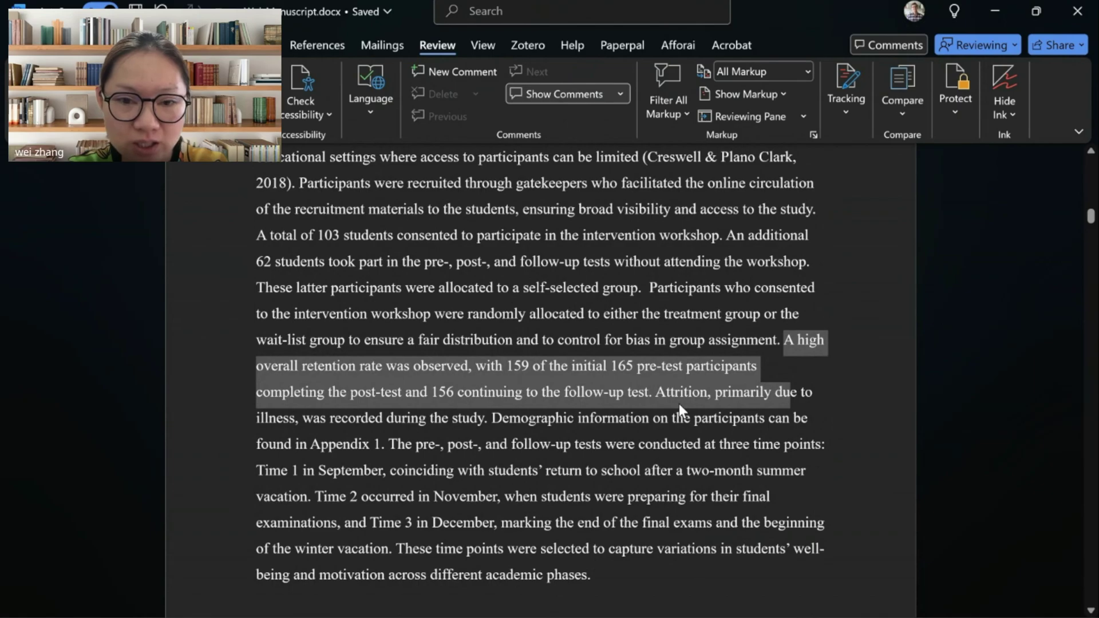
{"action": "left_click", "coordinate": [764, 419]}
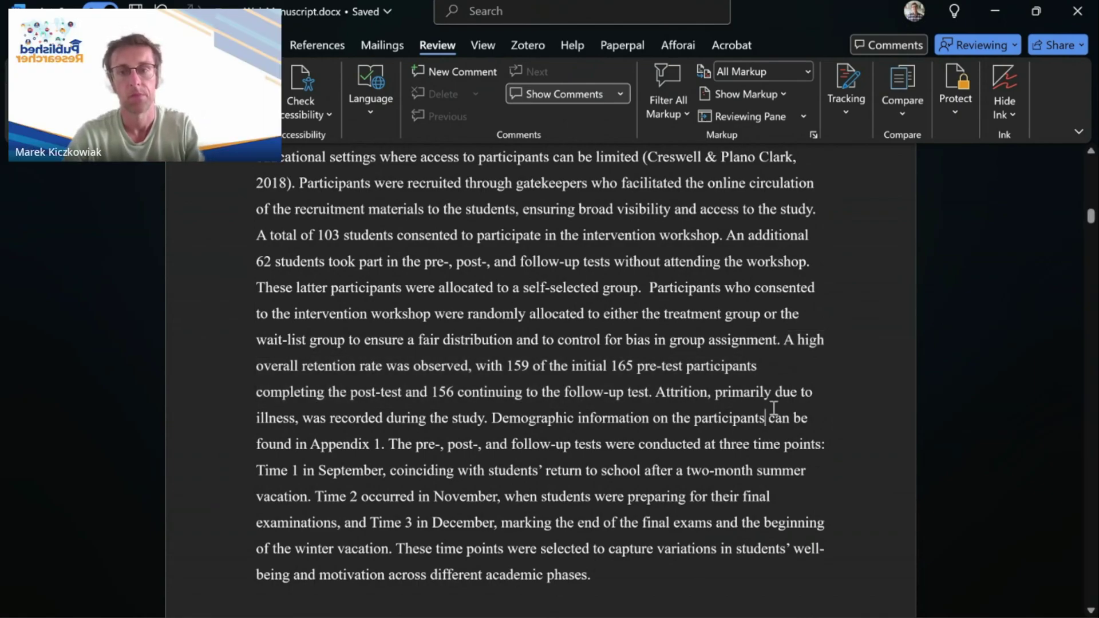
Step: Delete the Participants text from 'A high overall retention rate' to the paragraph's end as a tracked change
{"action": "left_click_drag", "start_coordinate": [787, 339], "coordinate": [618, 577]}
{"action": "key", "text": "Delete"}
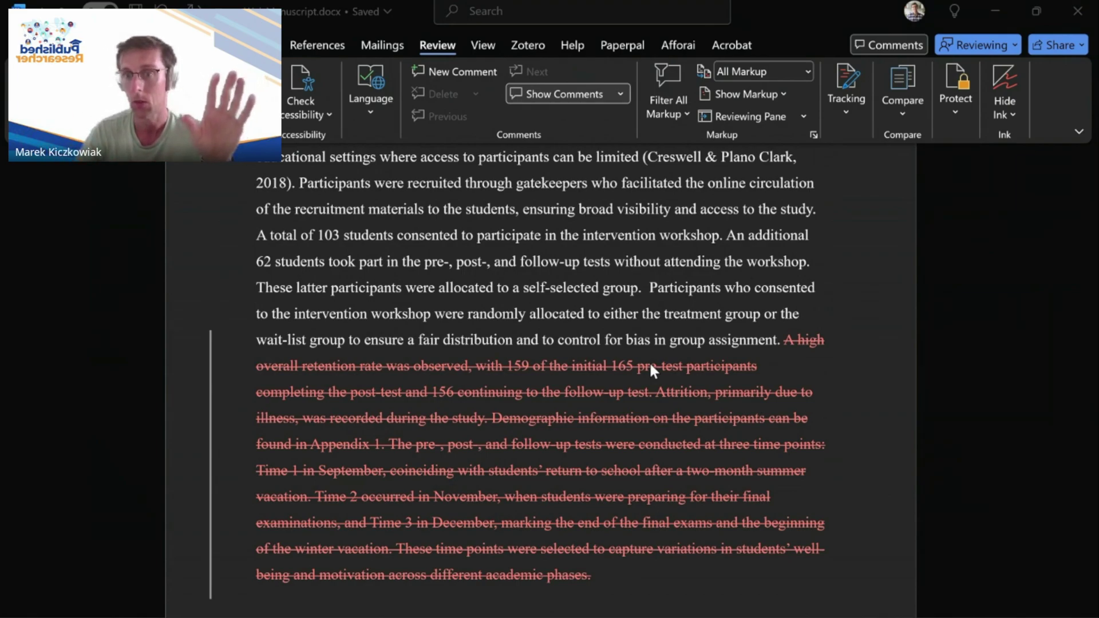
{"action": "key", "text": "alt+Tab"}
{"action": "left_click_drag", "start_coordinate": [783, 340], "coordinate": [593, 574]}
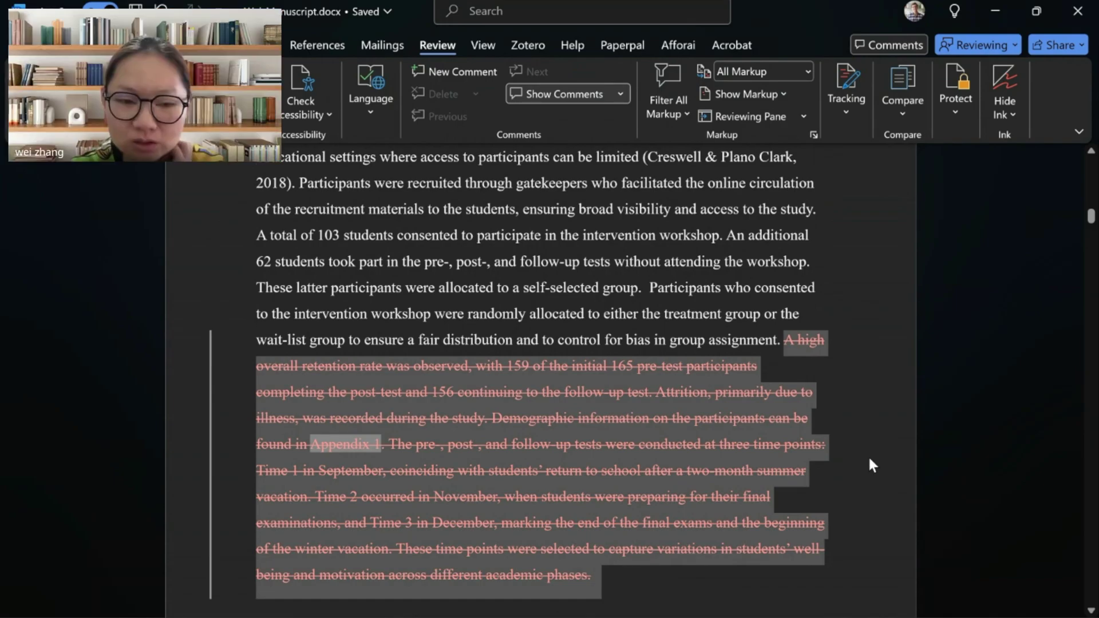
Step: Review the struck-through time-point sentences in the Participants paragraph
{"action": "scroll", "coordinate": [868, 459], "scroll_direction": "up", "scroll_amount": 2}
{"action": "scroll", "coordinate": [869, 460], "scroll_direction": "down", "scroll_amount": 3}
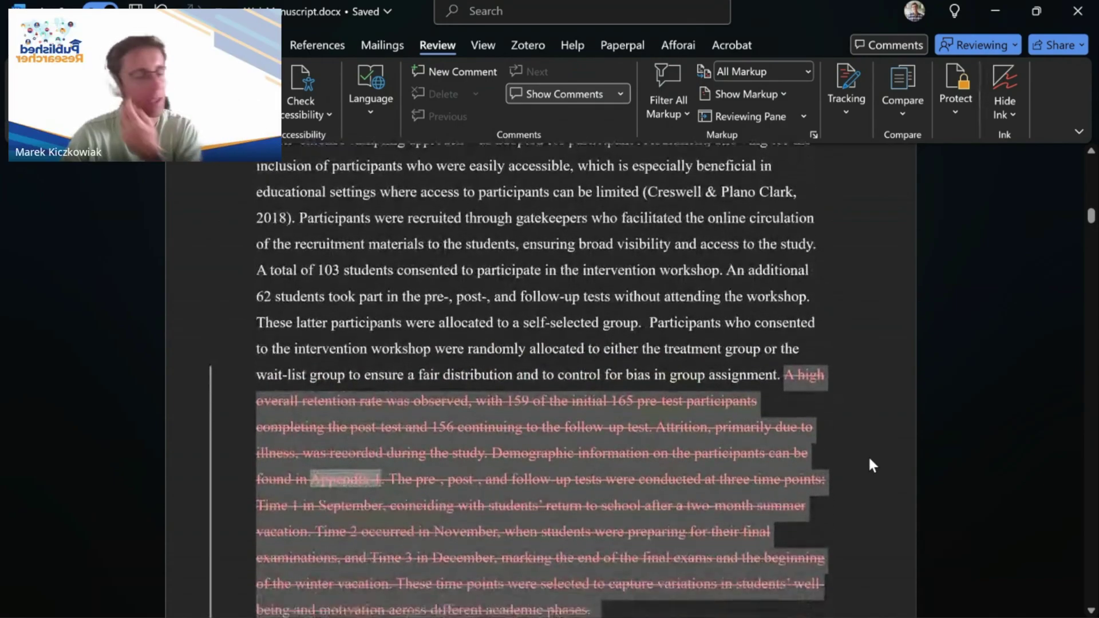
{"action": "scroll", "coordinate": [868, 461], "scroll_direction": "down", "scroll_amount": 2}
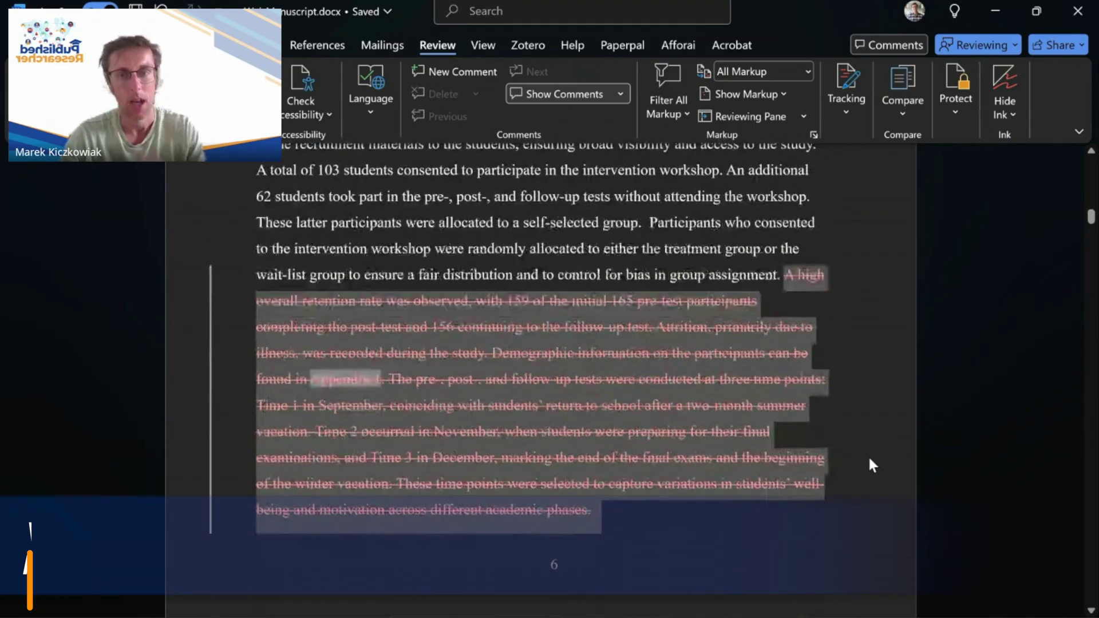
{"action": "left_click", "coordinate": [504, 405]}
{"action": "left_click_drag", "start_coordinate": [392, 368], "coordinate": [595, 499]}
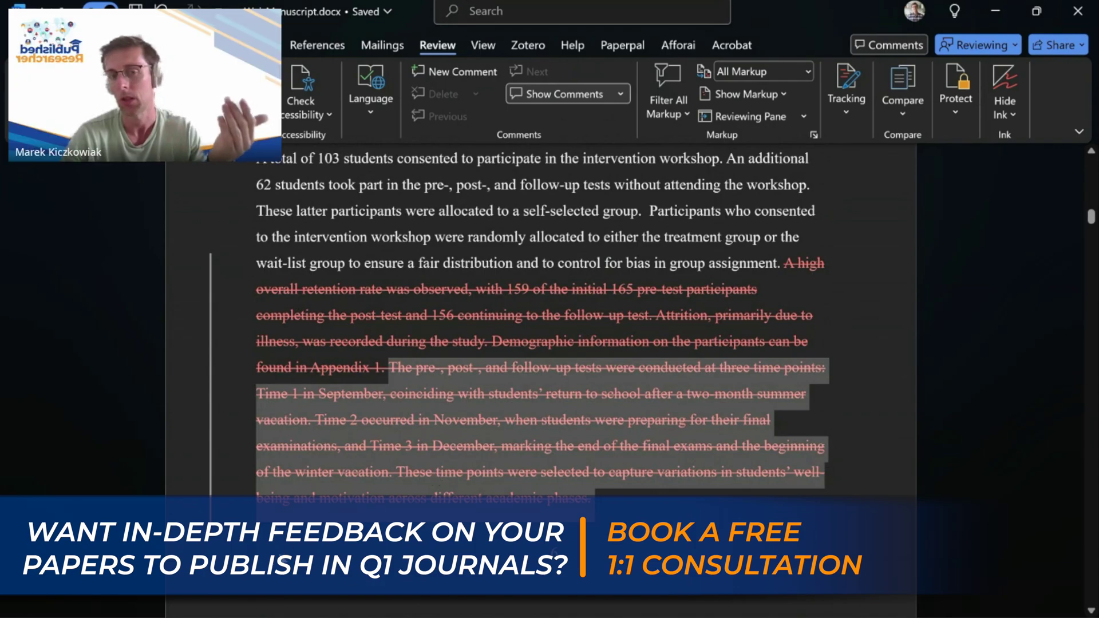
Step: Scroll down past the page break to the 3.1.2 Intervention heading
{"action": "scroll", "coordinate": [681, 500], "scroll_direction": "down", "scroll_amount": 5}
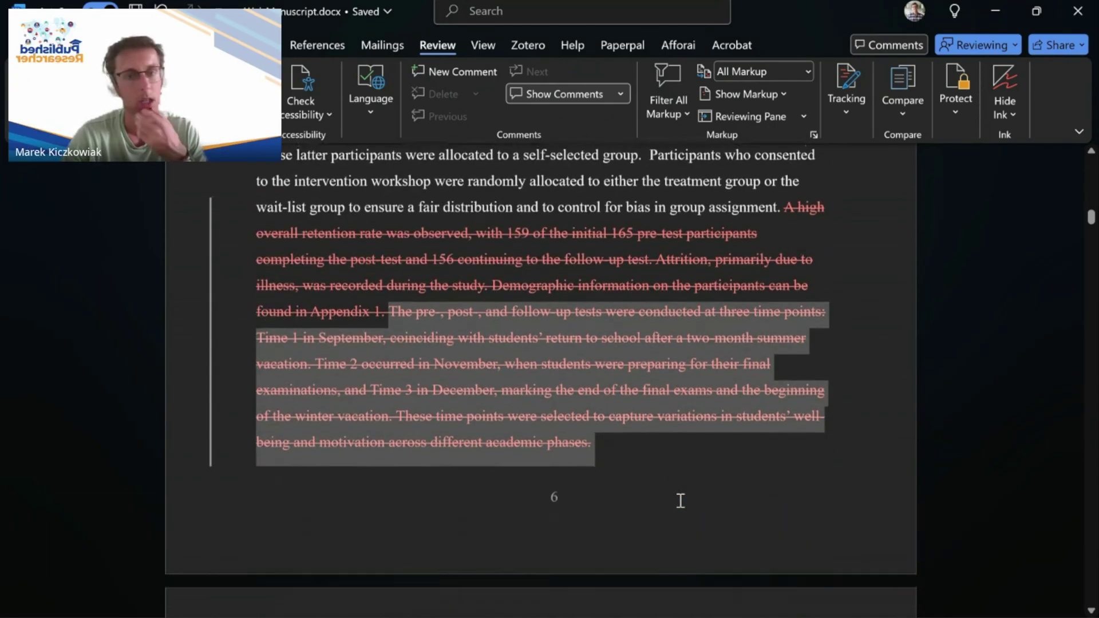
{"action": "scroll", "coordinate": [681, 500], "scroll_direction": "down", "scroll_amount": 2}
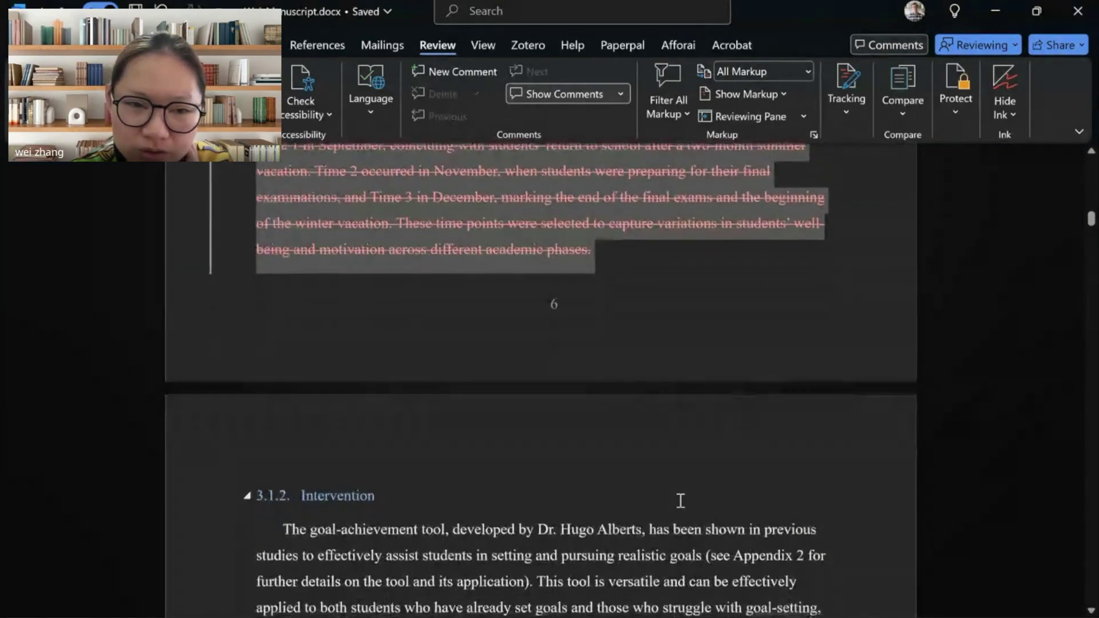
{"action": "scroll", "coordinate": [680, 501], "scroll_direction": "up", "scroll_amount": 2}
{"action": "scroll", "coordinate": [680, 501], "scroll_direction": "up", "scroll_amount": 3}
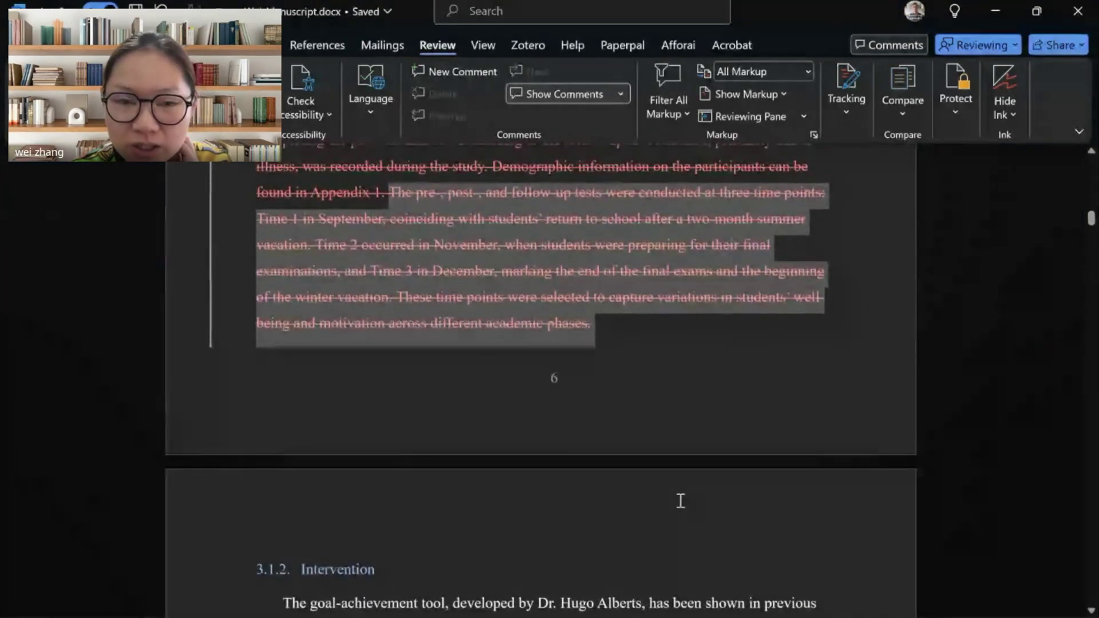
{"action": "scroll", "coordinate": [680, 508], "scroll_direction": "up", "scroll_amount": 3}
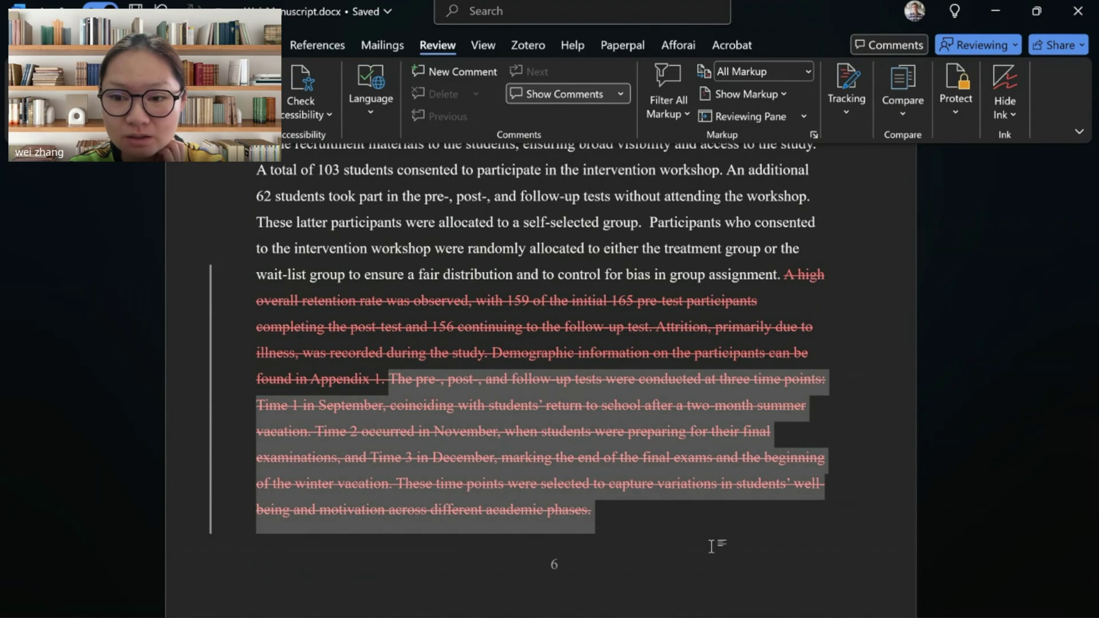
{"action": "scroll", "coordinate": [711, 546], "scroll_direction": "down", "scroll_amount": 6}
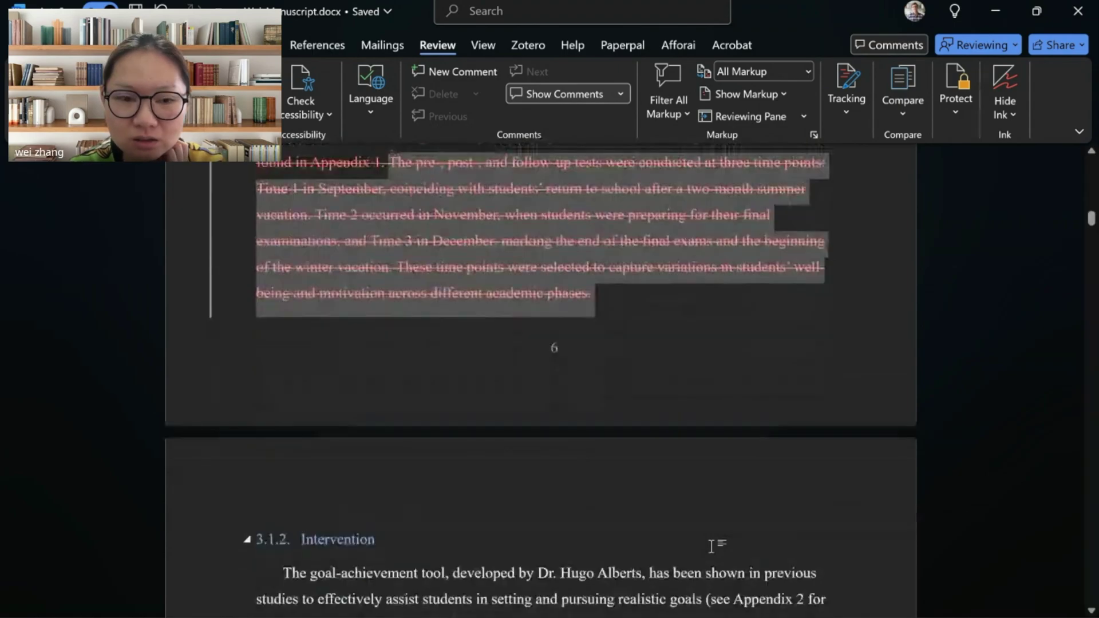
{"action": "scroll", "coordinate": [710, 545], "scroll_direction": "up", "scroll_amount": 5}
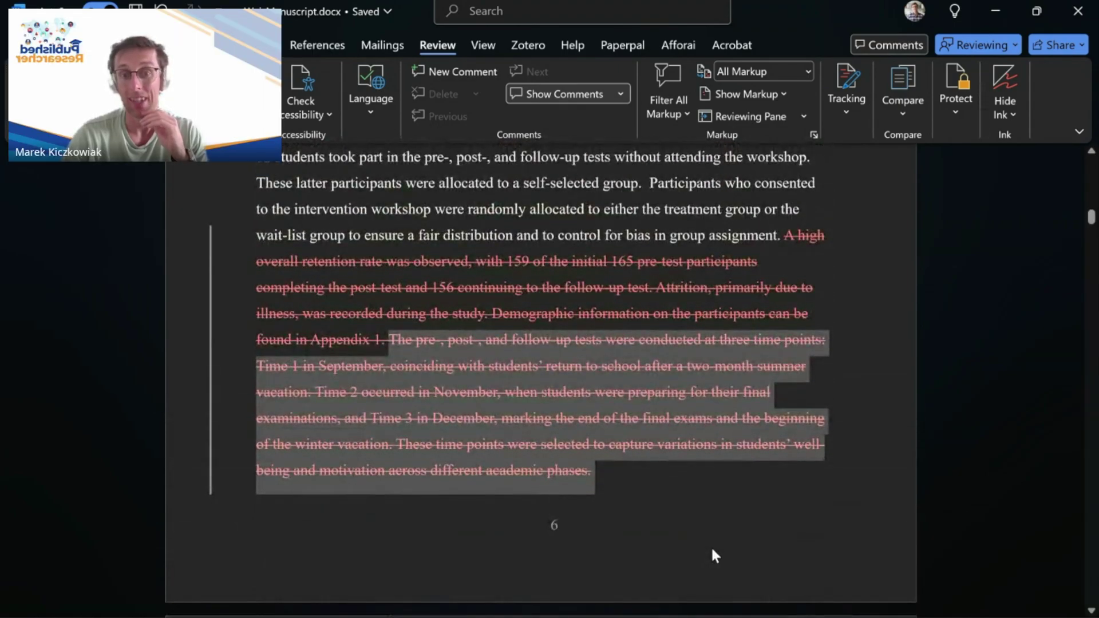
{"action": "scroll", "coordinate": [698, 554], "scroll_direction": "up", "scroll_amount": 2}
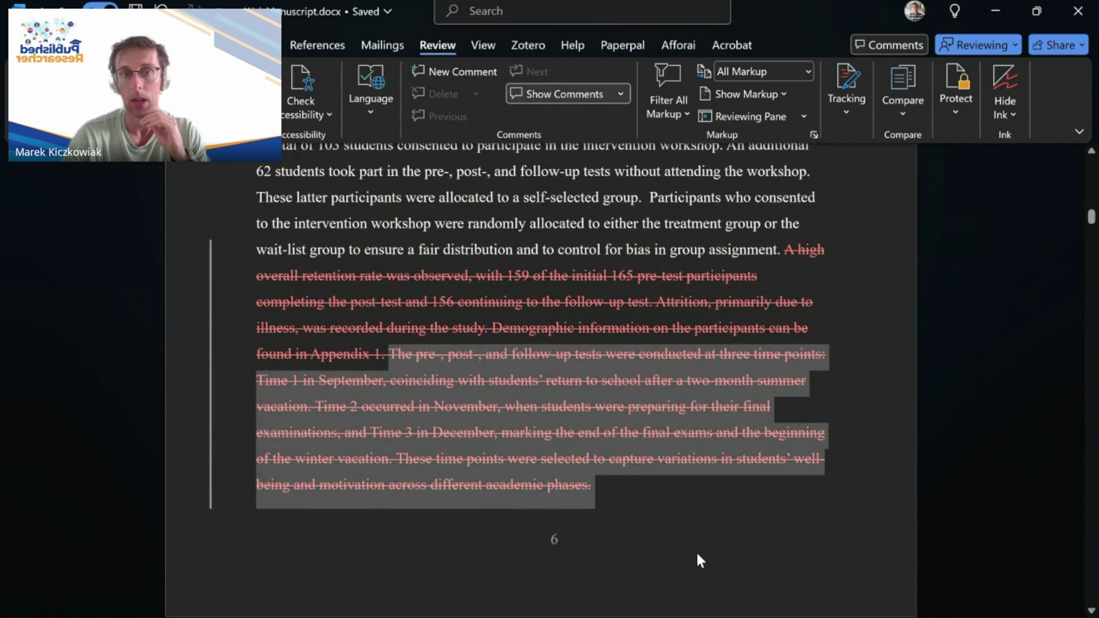
{"action": "scroll", "coordinate": [697, 555], "scroll_direction": "up", "scroll_amount": 2}
{"action": "scroll", "coordinate": [697, 555], "scroll_direction": "down", "scroll_amount": 3}
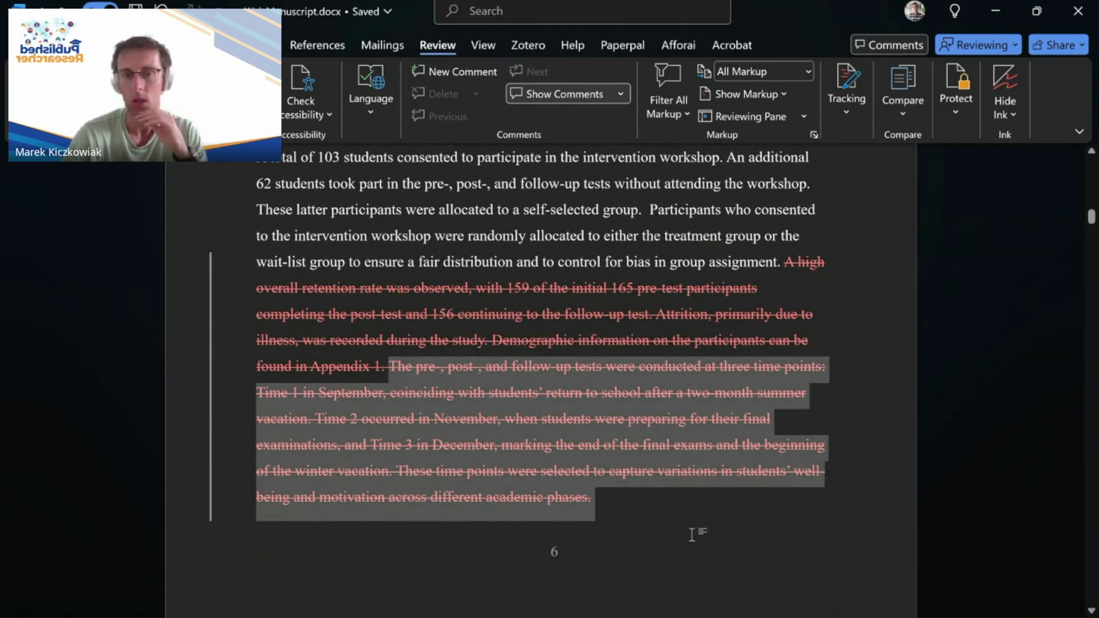
{"action": "scroll", "coordinate": [691, 535], "scroll_direction": "down", "scroll_amount": 2}
{"action": "scroll", "coordinate": [691, 535], "scroll_direction": "down", "scroll_amount": 3}
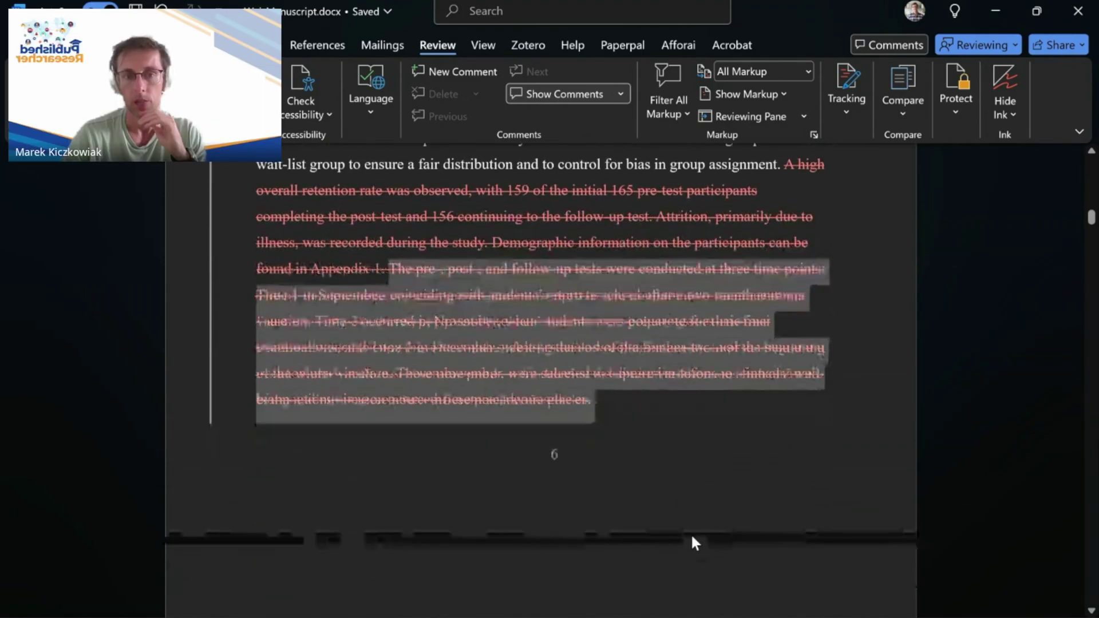
{"action": "scroll", "coordinate": [691, 535], "scroll_direction": "down", "scroll_amount": 15}
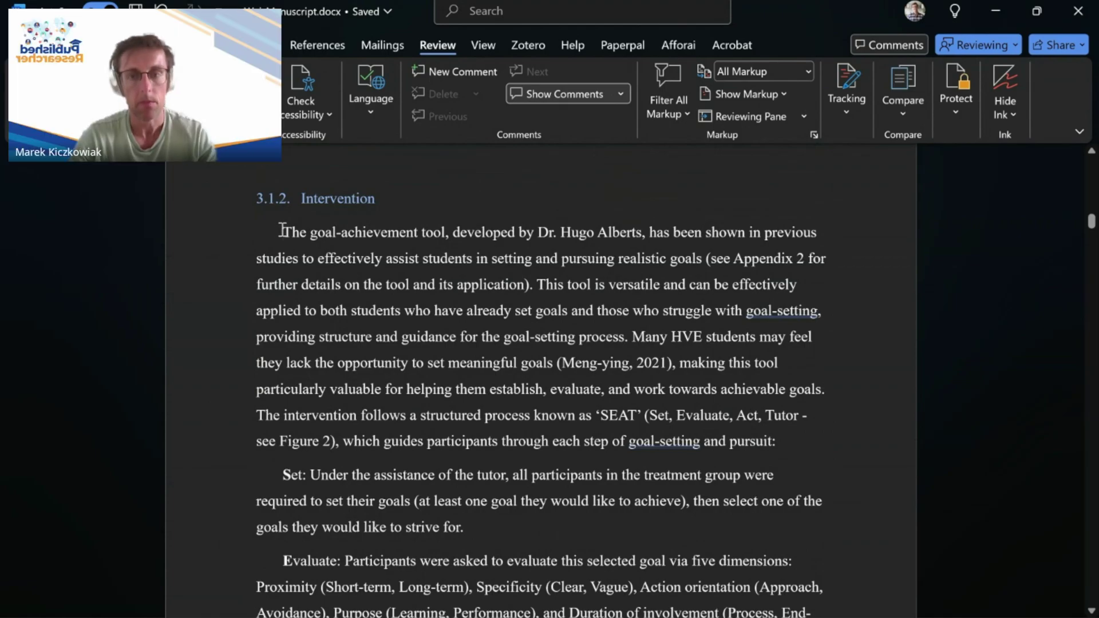
Step: Replace the opening Intervention paragraph with the sentence 'This study utilized the goal achievement tool (reference)… for XYZ.'
{"action": "left_click_drag", "start_coordinate": [282, 231], "coordinate": [831, 395]}
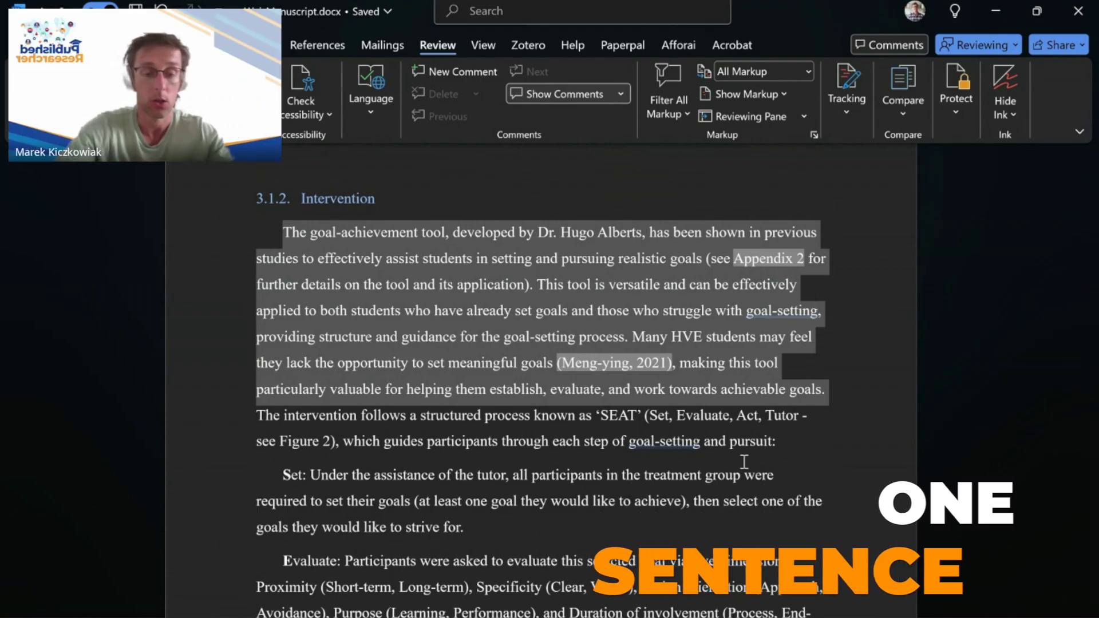
{"action": "type", "text": "This study"}
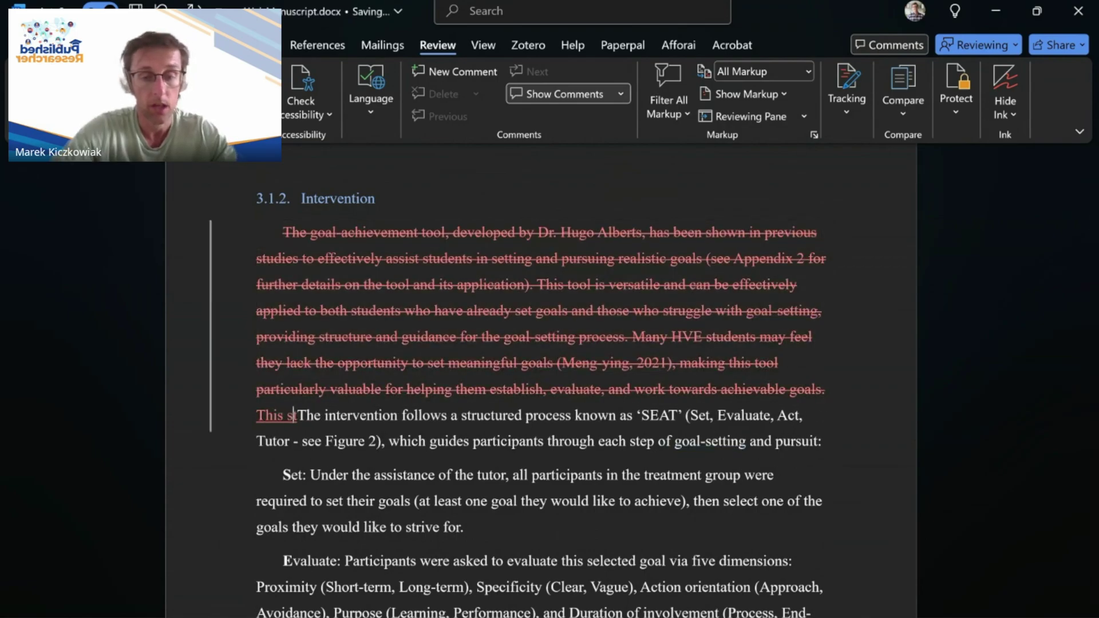
{"action": "type", "text": " utilized the"}
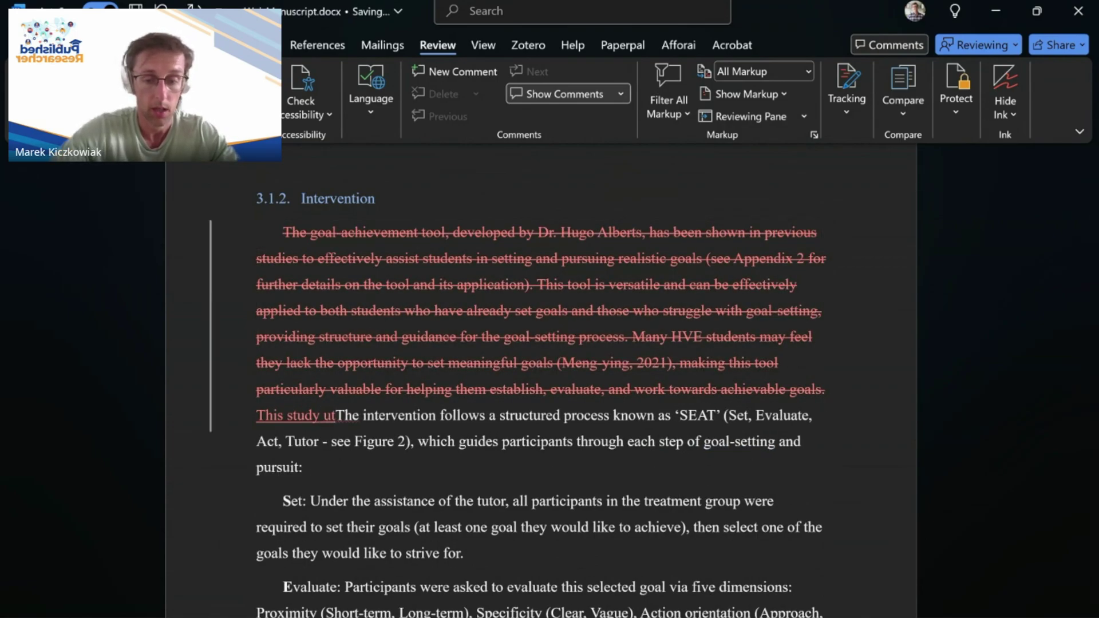
{"action": "type", "text": " goal ac"}
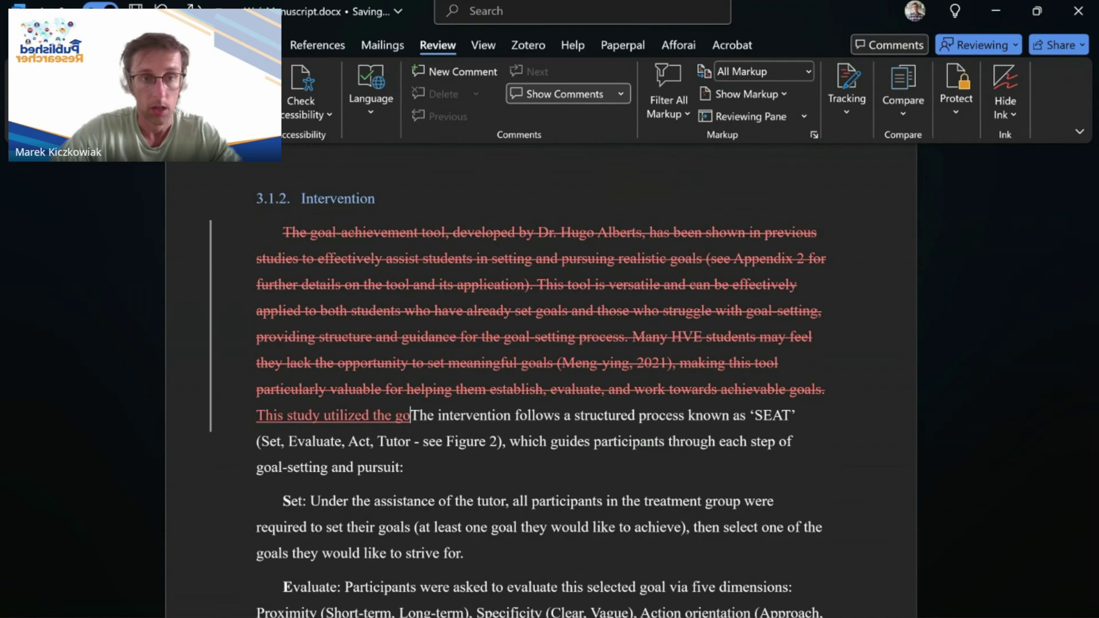
{"action": "type", "text": "hievement tool "}
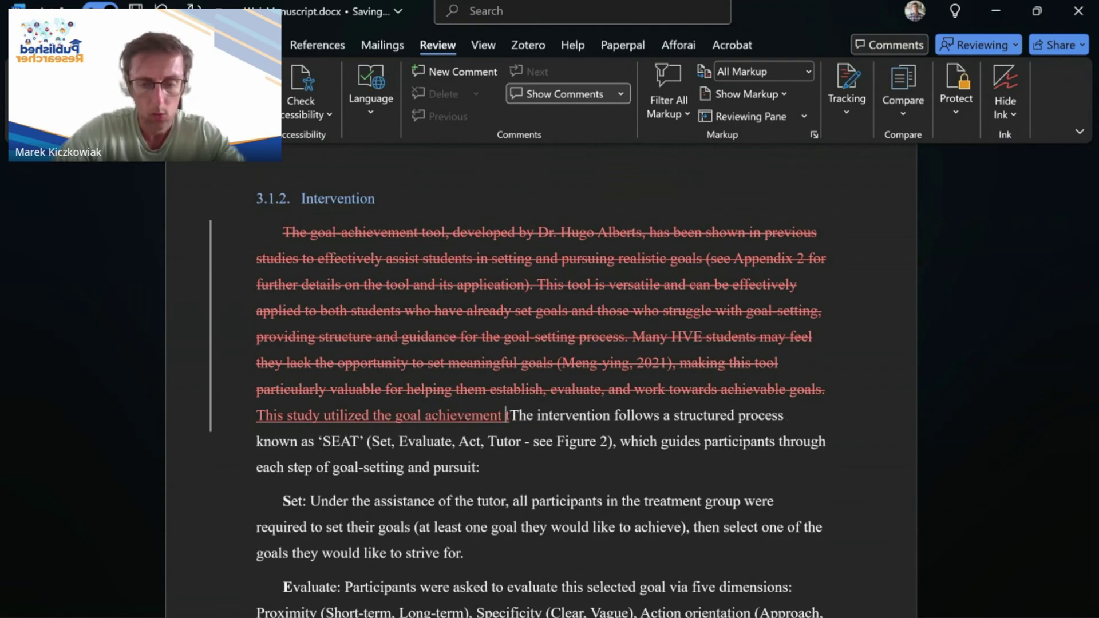
{"action": "type", "text": "(reference"}
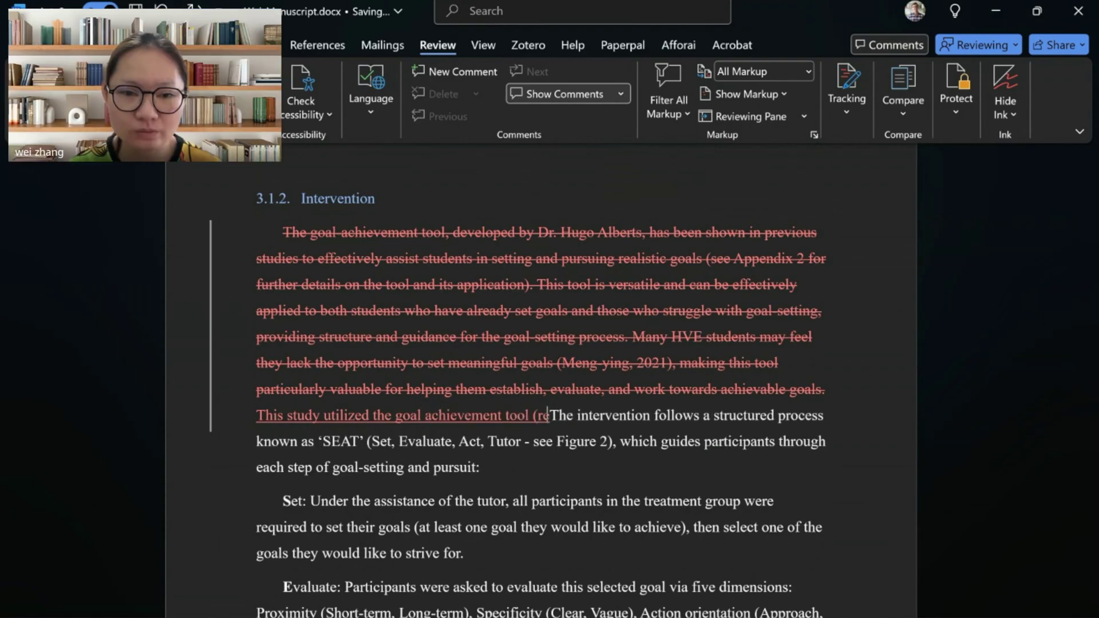
{"action": "type", "text": ") "}
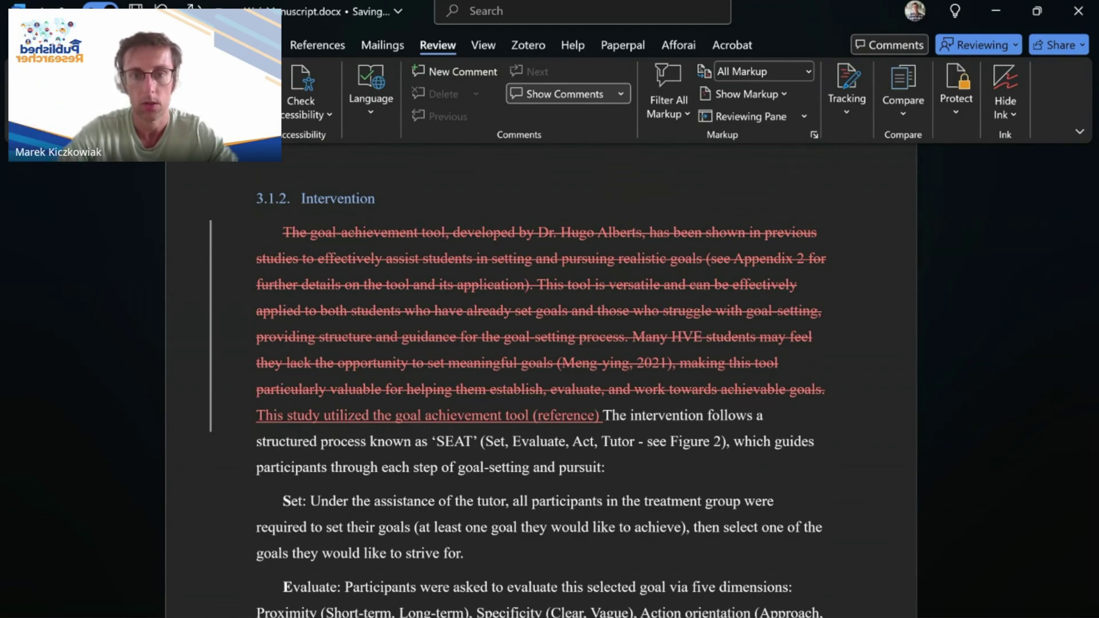
{"action": "type", "text": ", which has bee"}
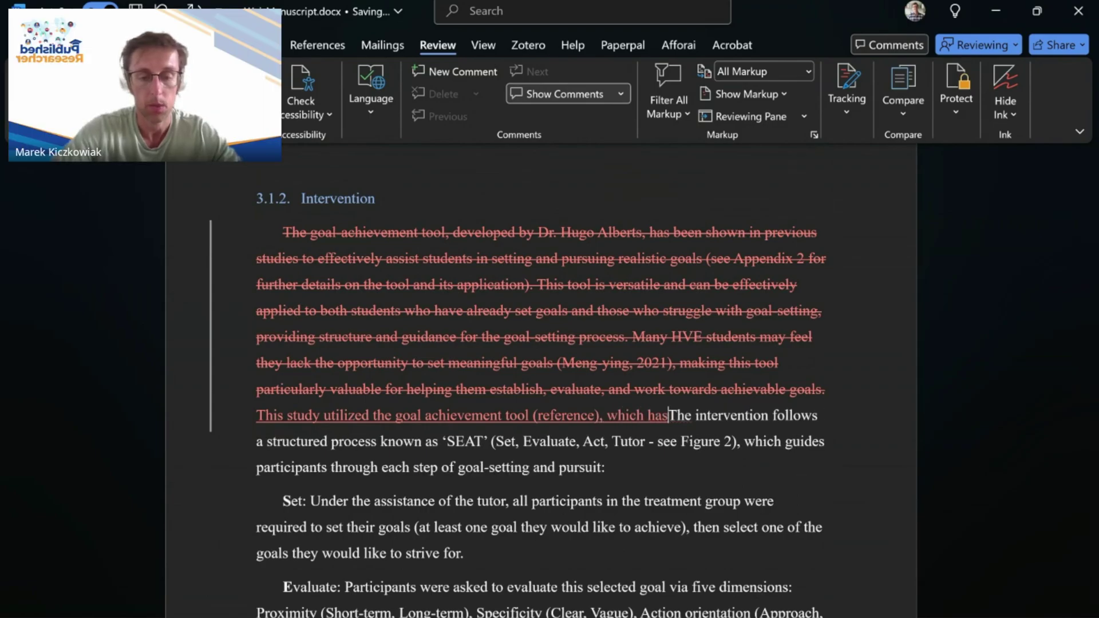
{"action": "type", "text": "n shown"}
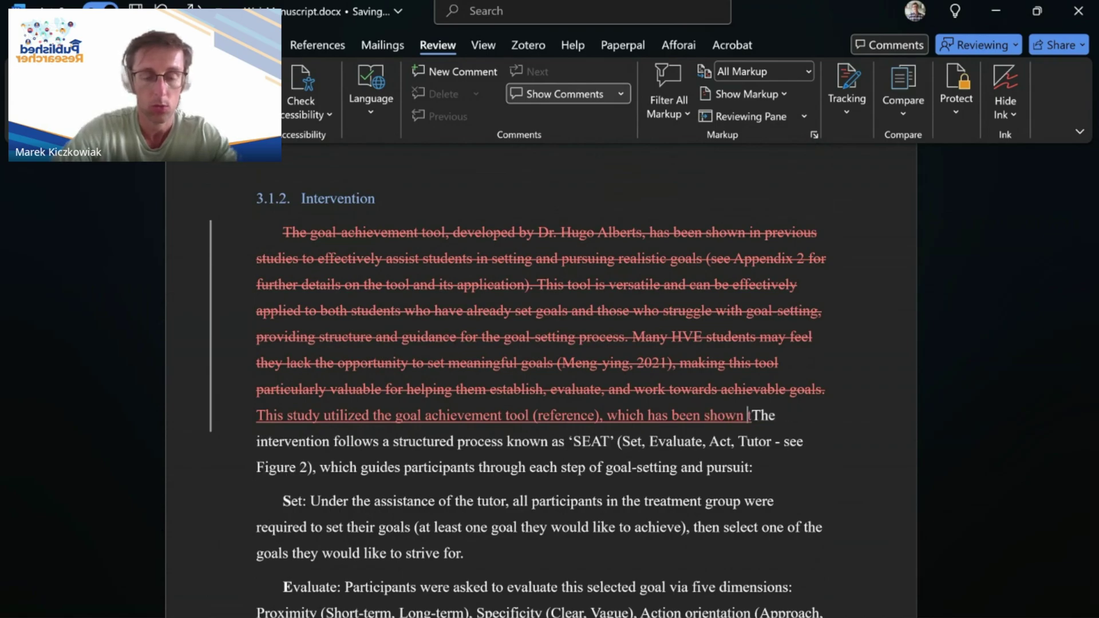
{"action": "type", "text": " to be a effective and versatile tool"}
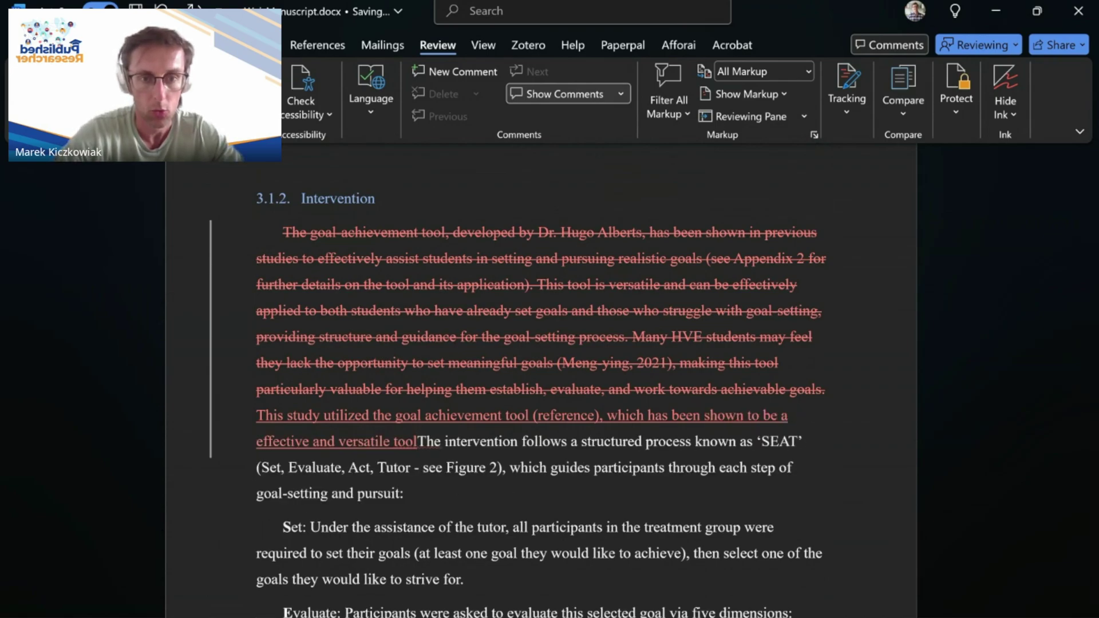
{"action": "type", "text": " for"}
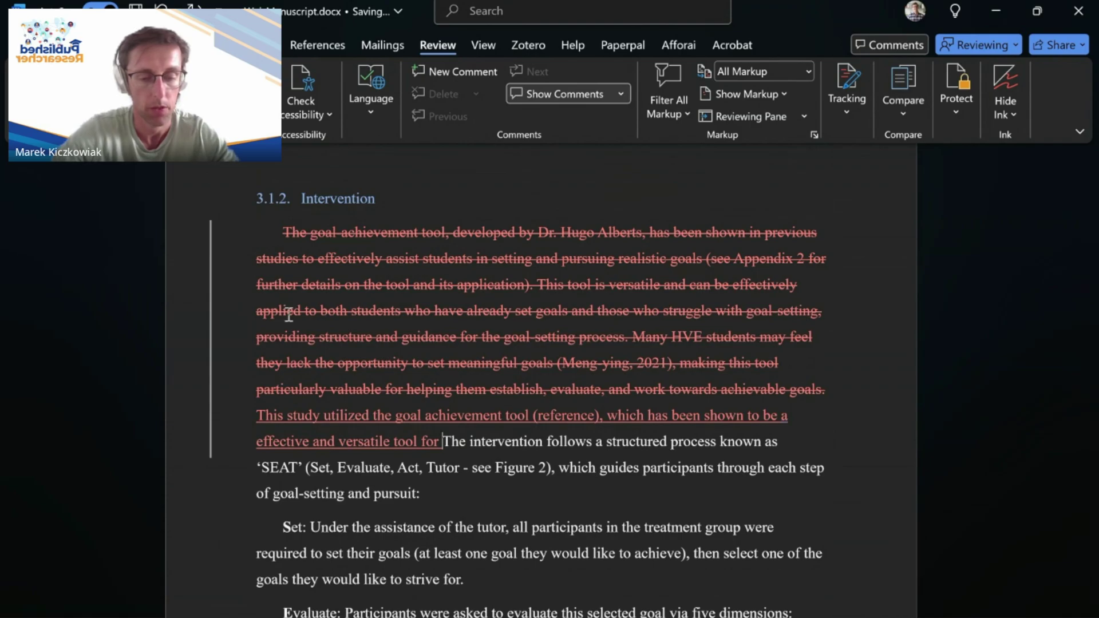
{"action": "type", "text": "XYZ."}
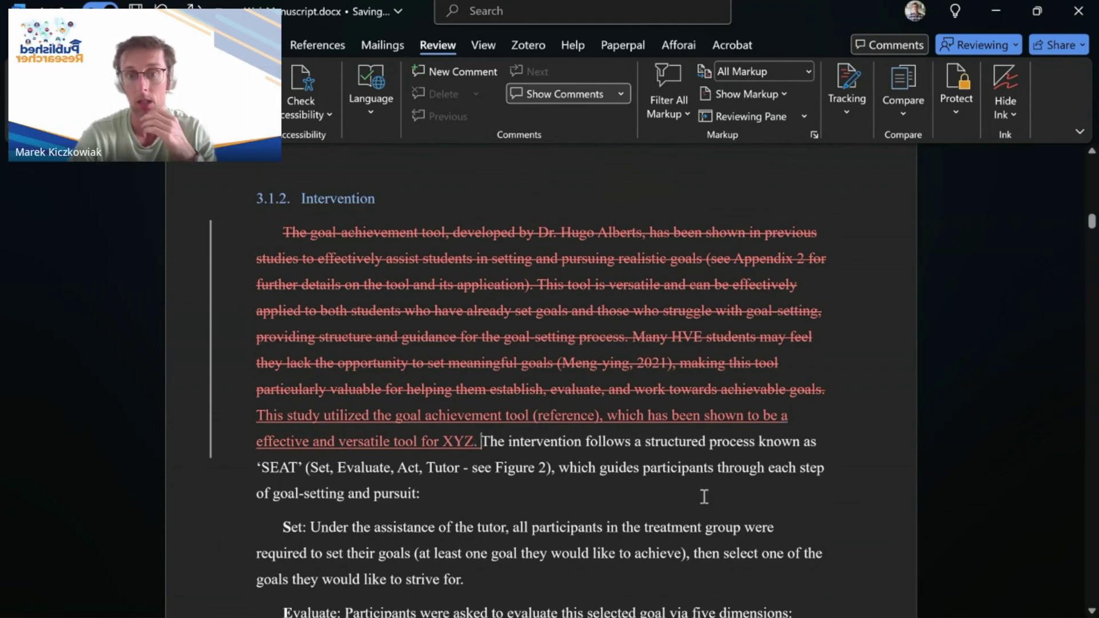
Step: Scroll down to section 3.1.3 Measures
{"action": "scroll", "coordinate": [751, 580], "scroll_direction": "down", "scroll_amount": 1}
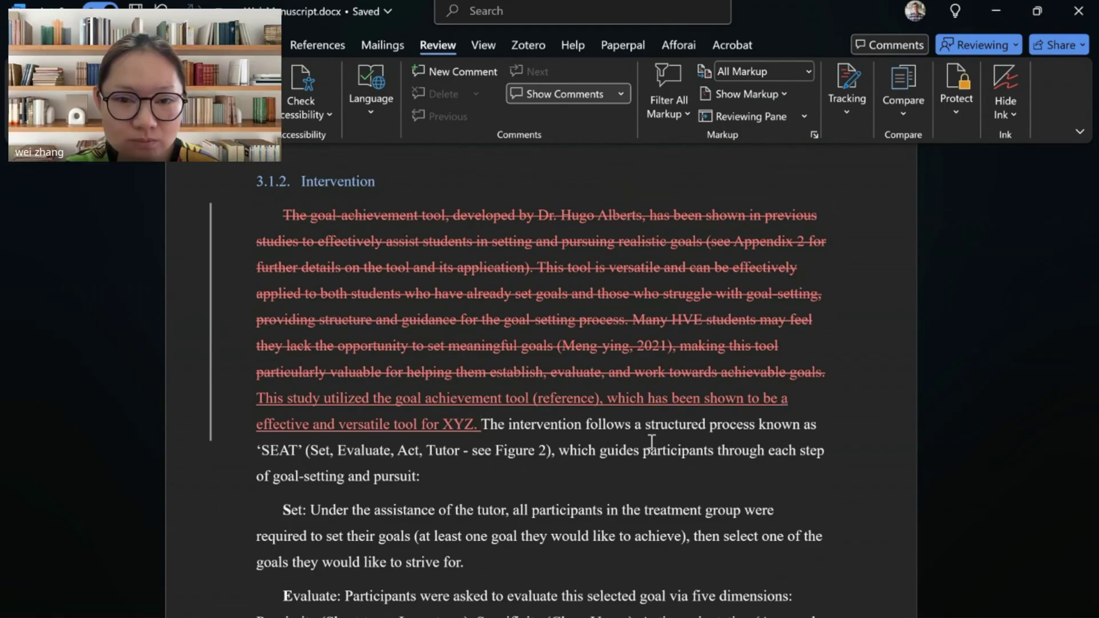
{"action": "scroll", "coordinate": [651, 440], "scroll_direction": "down", "scroll_amount": 3}
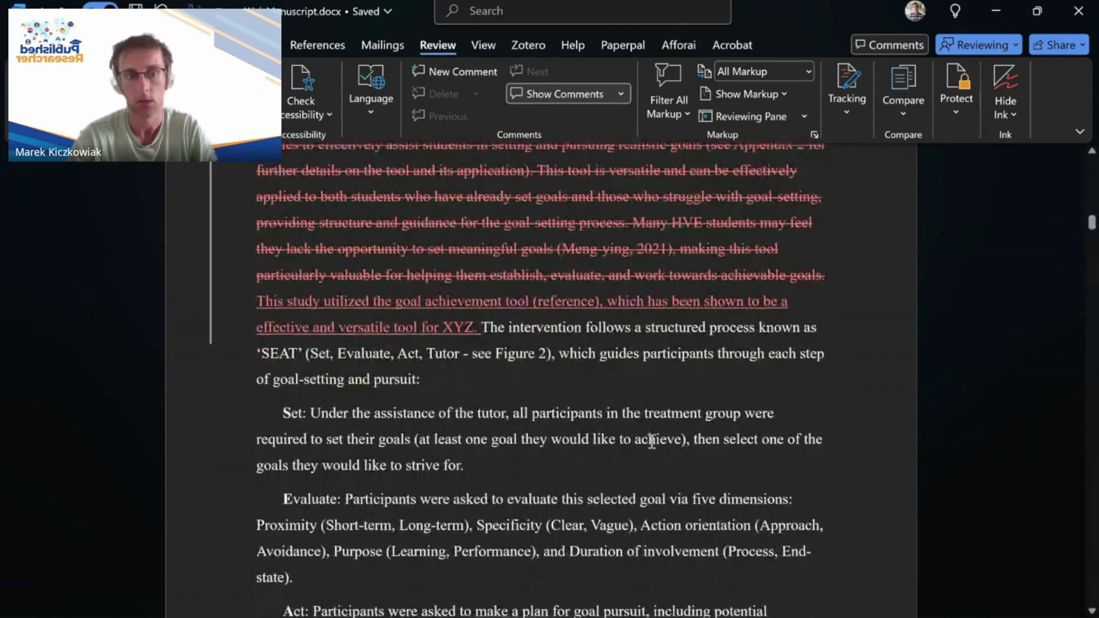
{"action": "scroll", "coordinate": [652, 440], "scroll_direction": "down", "scroll_amount": 1}
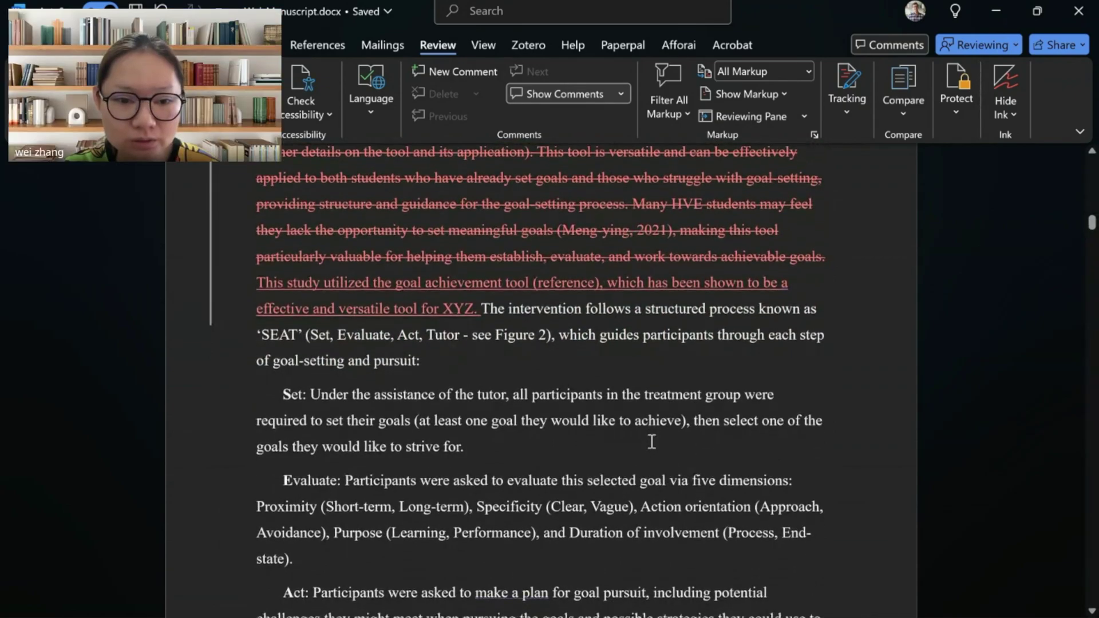
{"action": "scroll", "coordinate": [613, 374], "scroll_direction": "down", "scroll_amount": 10}
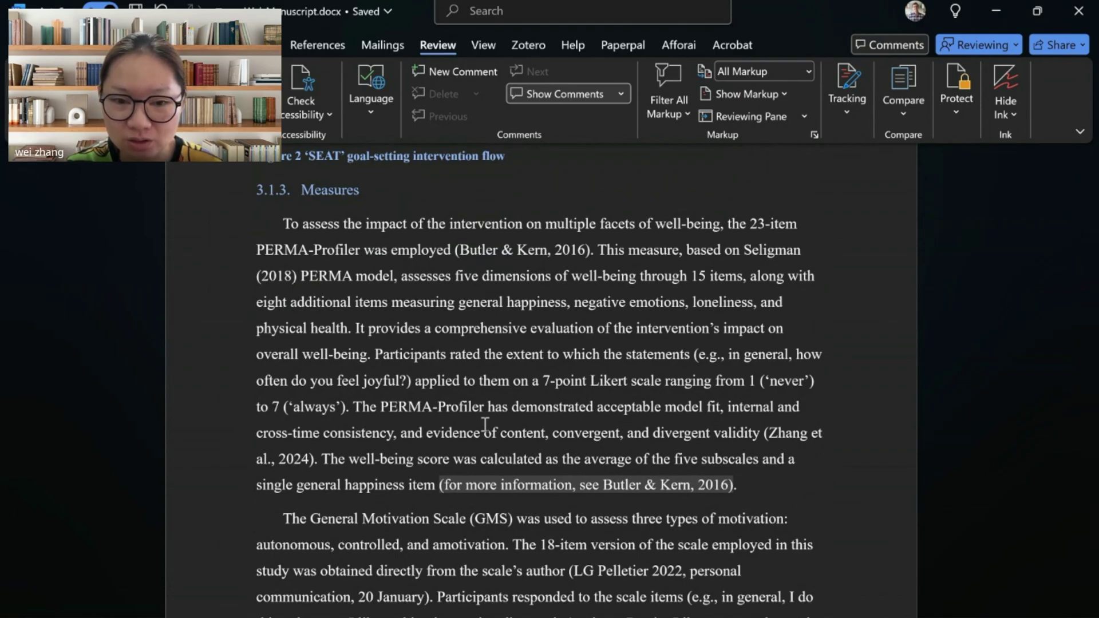
{"action": "scroll", "coordinate": [485, 424], "scroll_direction": "down", "scroll_amount": 5}
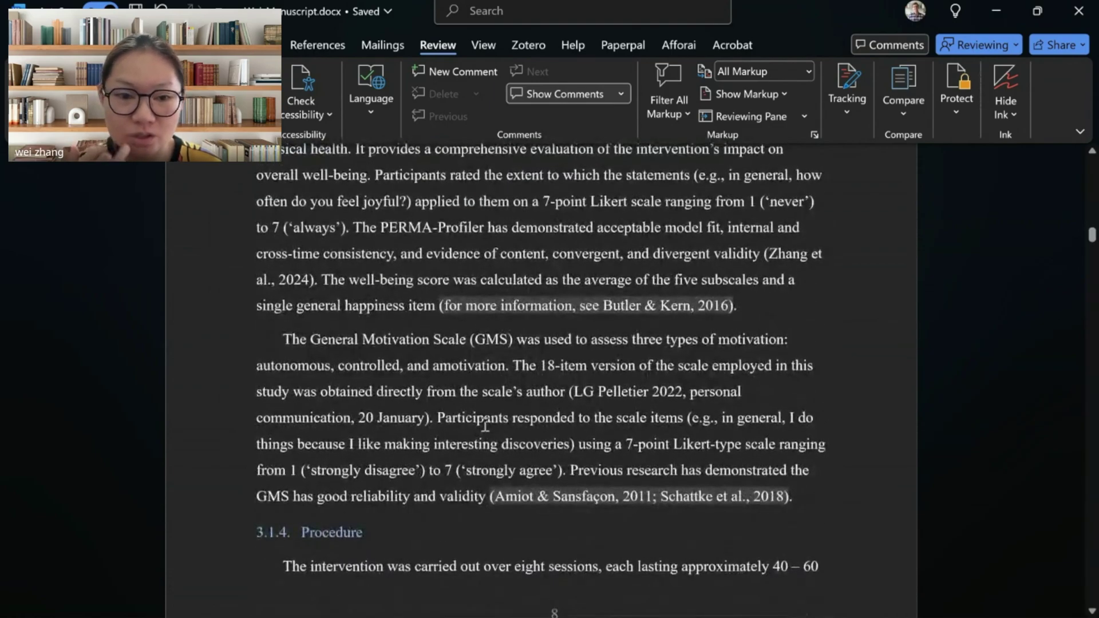
{"action": "scroll", "coordinate": [486, 424], "scroll_direction": "up", "scroll_amount": 5}
{"action": "scroll", "coordinate": [485, 425], "scroll_direction": "down", "scroll_amount": 6}
{"action": "scroll", "coordinate": [485, 425], "scroll_direction": "up", "scroll_amount": 5}
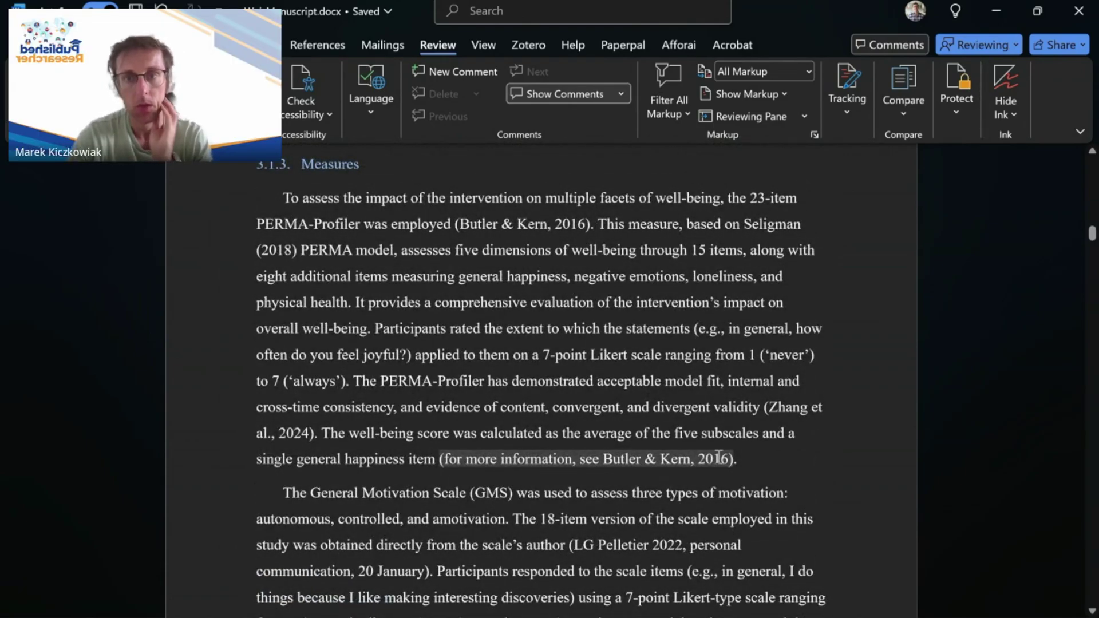
{"action": "scroll", "coordinate": [628, 544], "scroll_direction": "down", "scroll_amount": 1}
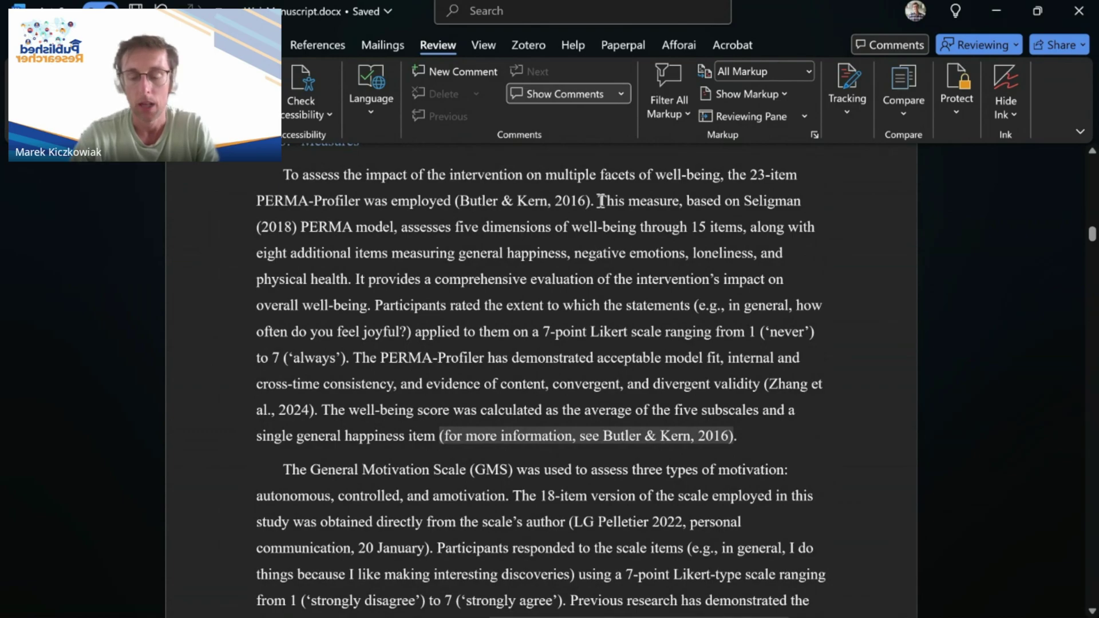
{"action": "scroll", "coordinate": [599, 204], "scroll_direction": "down", "scroll_amount": 1}
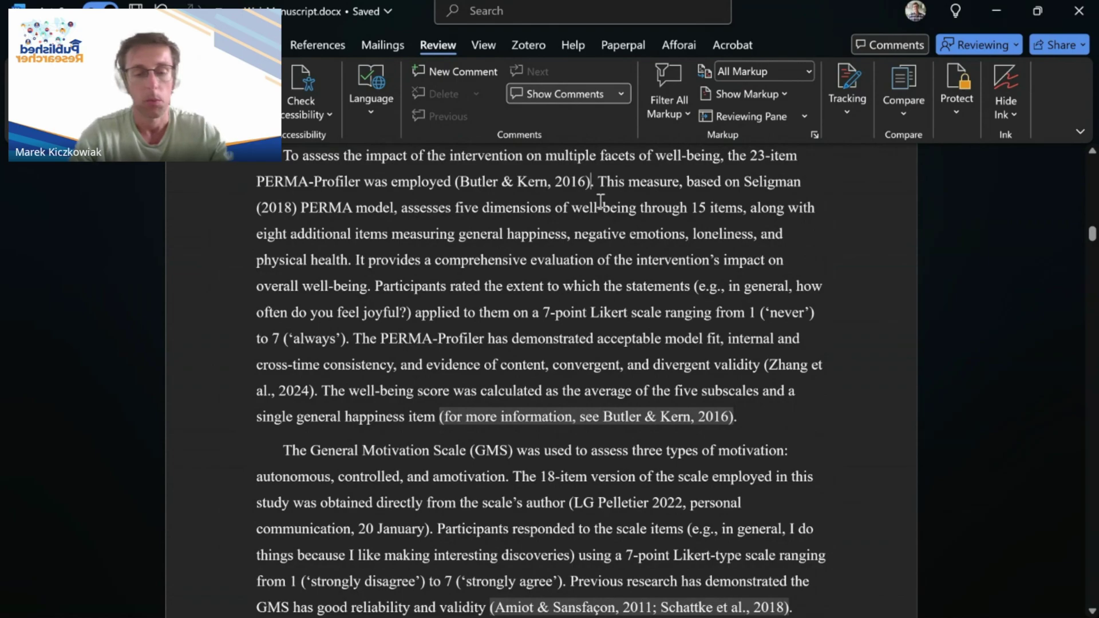
Step: Join the General Motivation Scale sentence onto the PERMA-Profiler sentence with ', while'
{"action": "type", "text": ", while"}
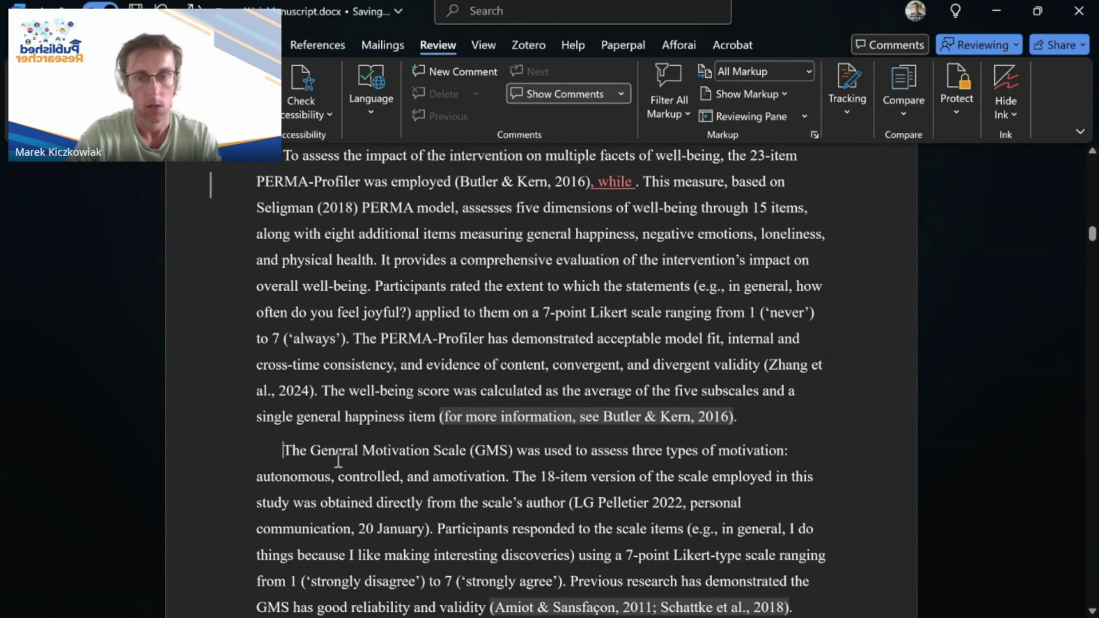
{"action": "left_click_drag", "start_coordinate": [284, 452], "coordinate": [636, 182]}
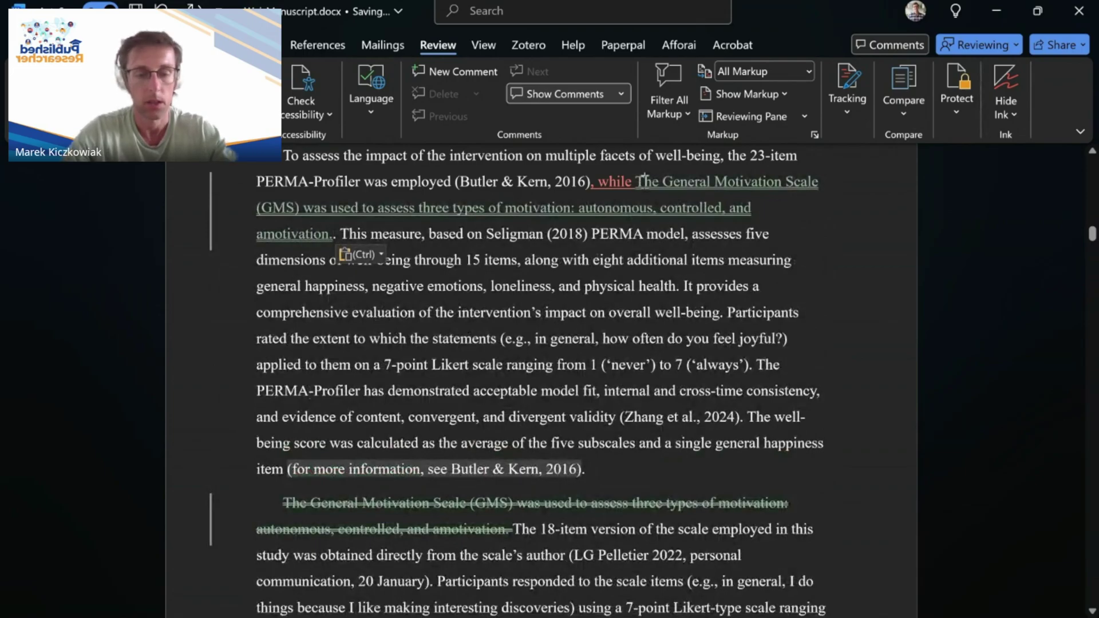
{"action": "left_click", "coordinate": [638, 181]}
{"action": "type", "text": "t"}
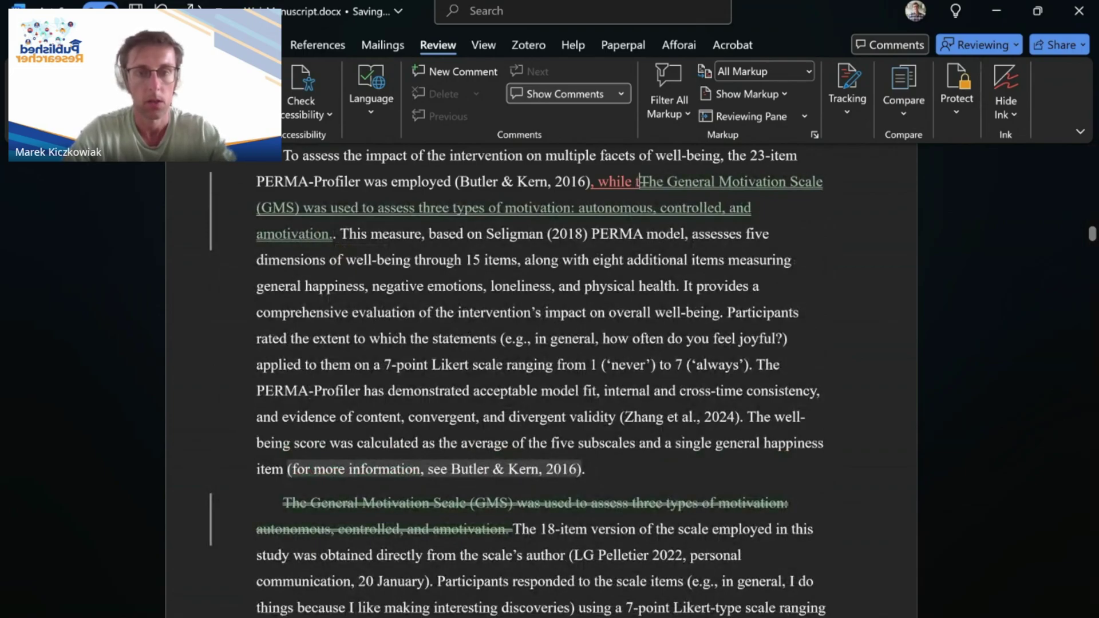
Step: Add 'Both scales have been demonstrated by previous studies to be valid/effective (references).' after 'amotivation'
{"action": "left_click", "coordinate": [336, 235]}
{"action": "key", "text": "BackSpace"}
{"action": "type", "text": ". Both sc"}
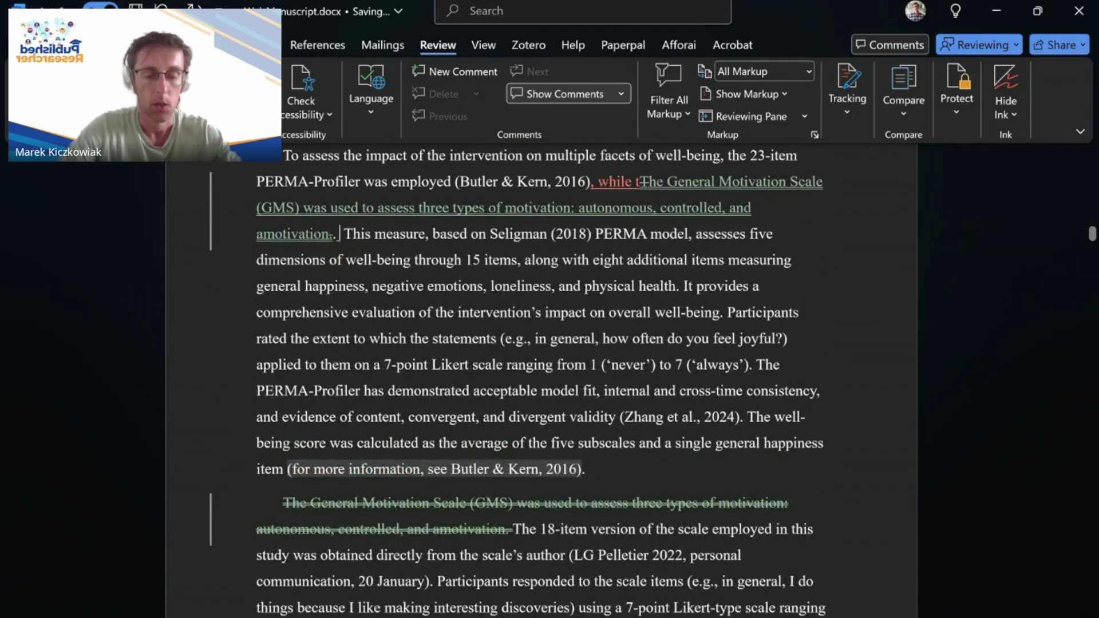
{"action": "type", "text": "ales have bee"}
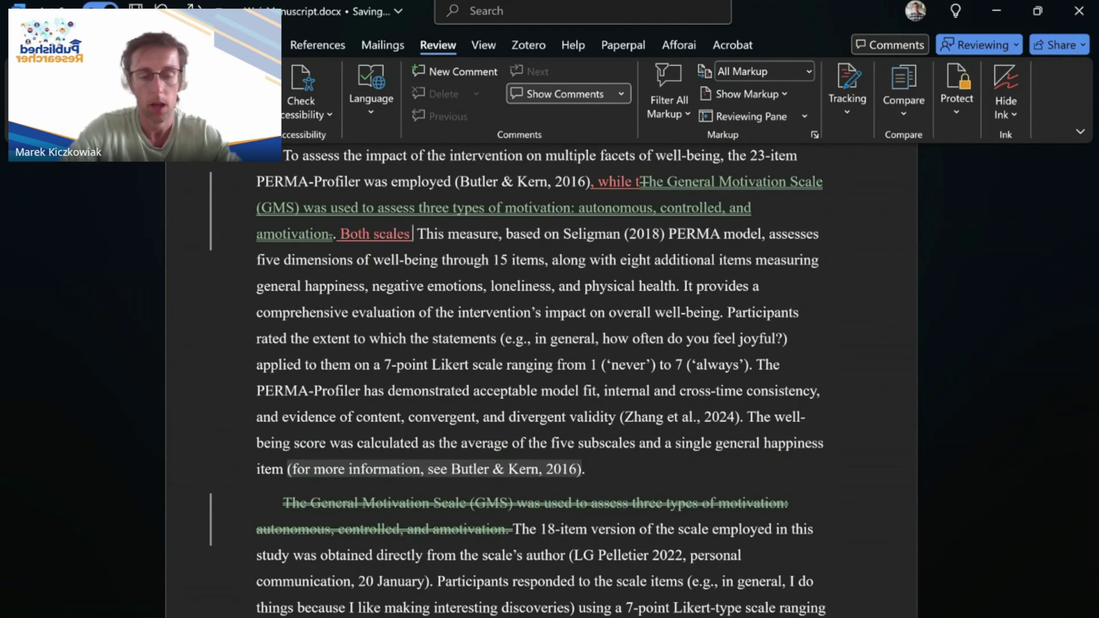
{"action": "type", "text": "n demonstrated "}
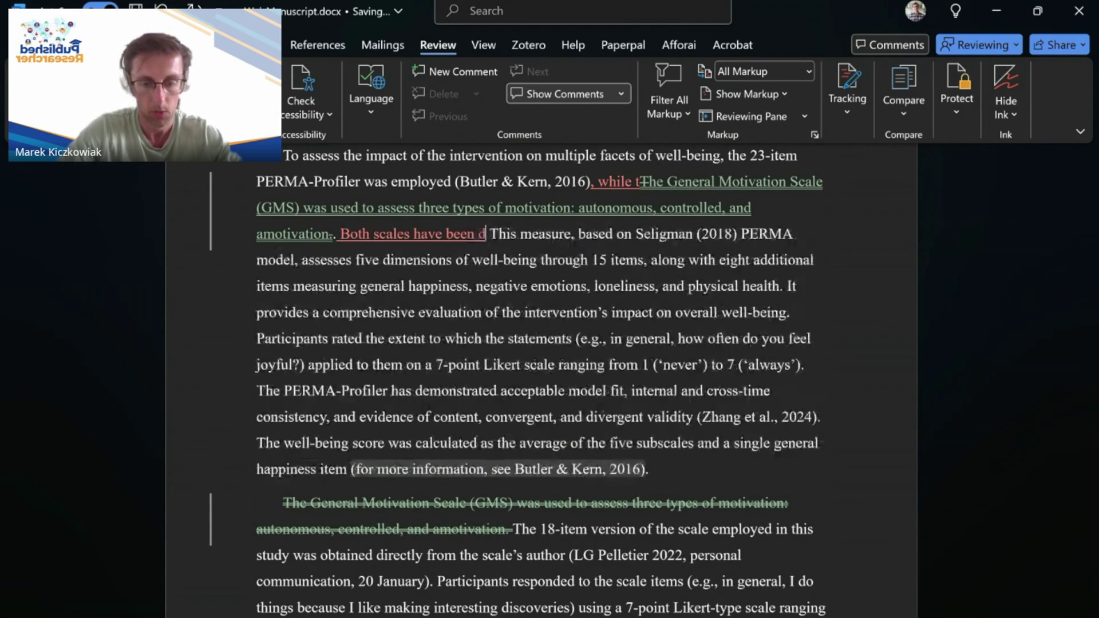
{"action": "type", "text": "by previous st"}
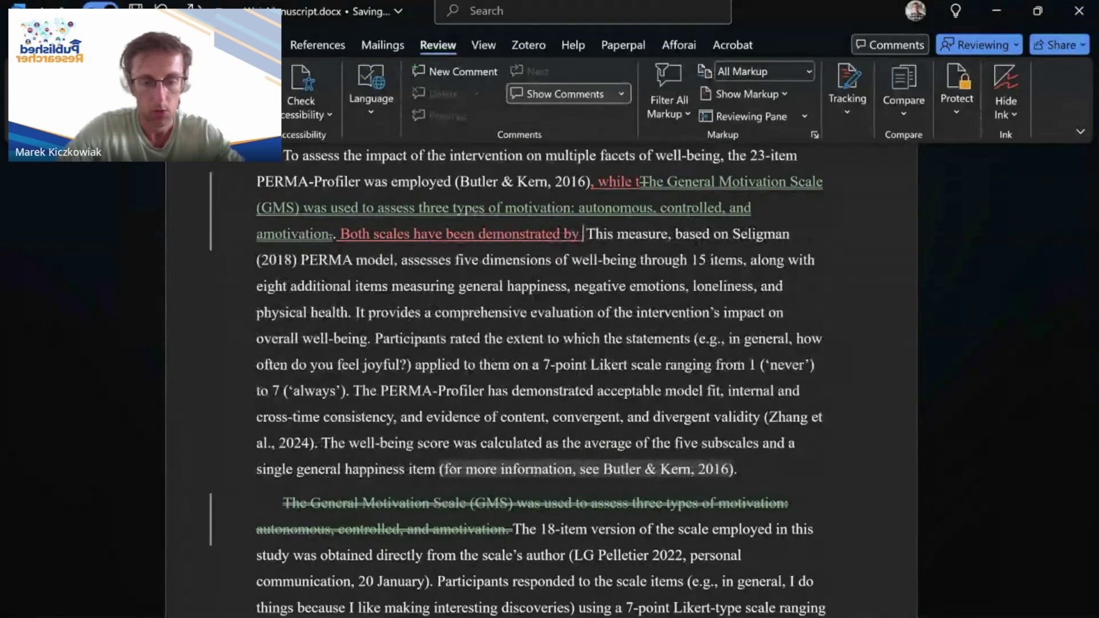
{"action": "type", "text": "udies to be "}
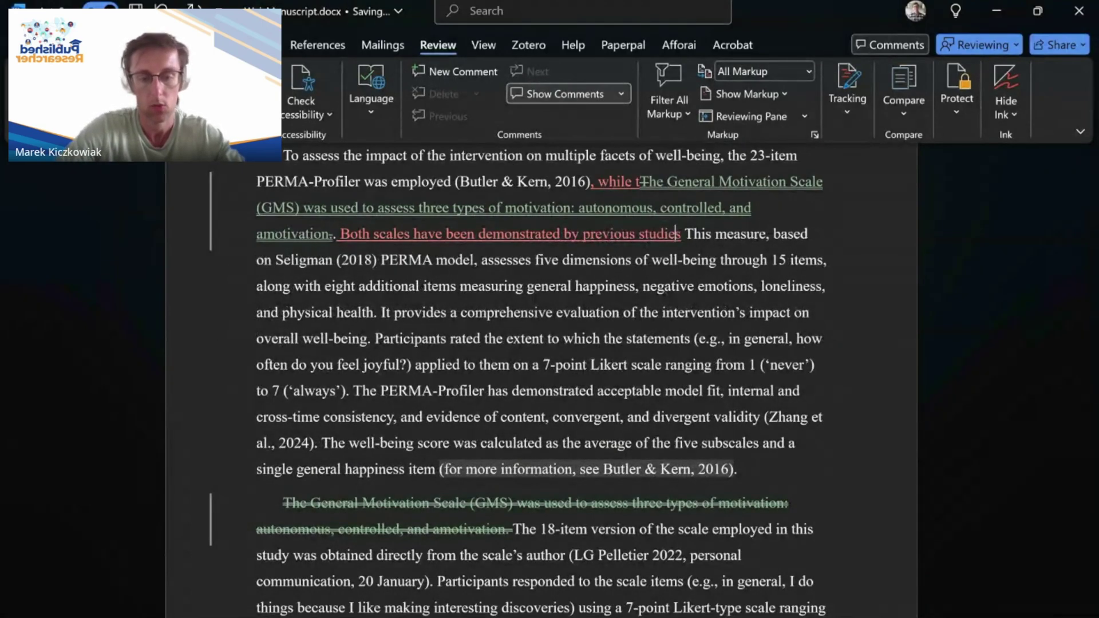
{"action": "type", "text": "valid/ef"}
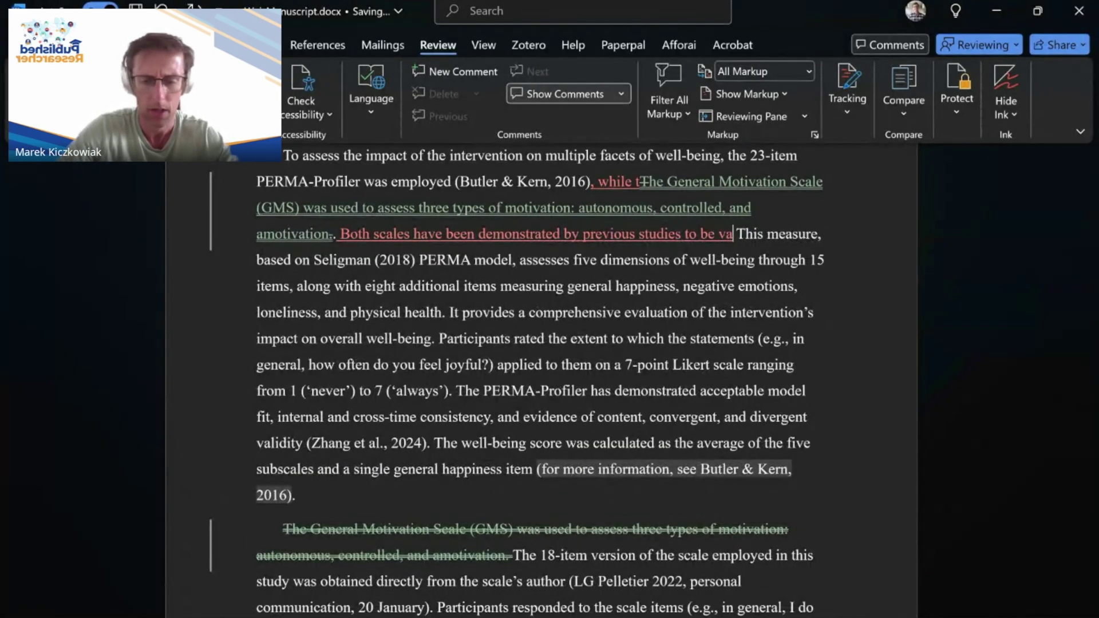
{"action": "type", "text": "fective"}
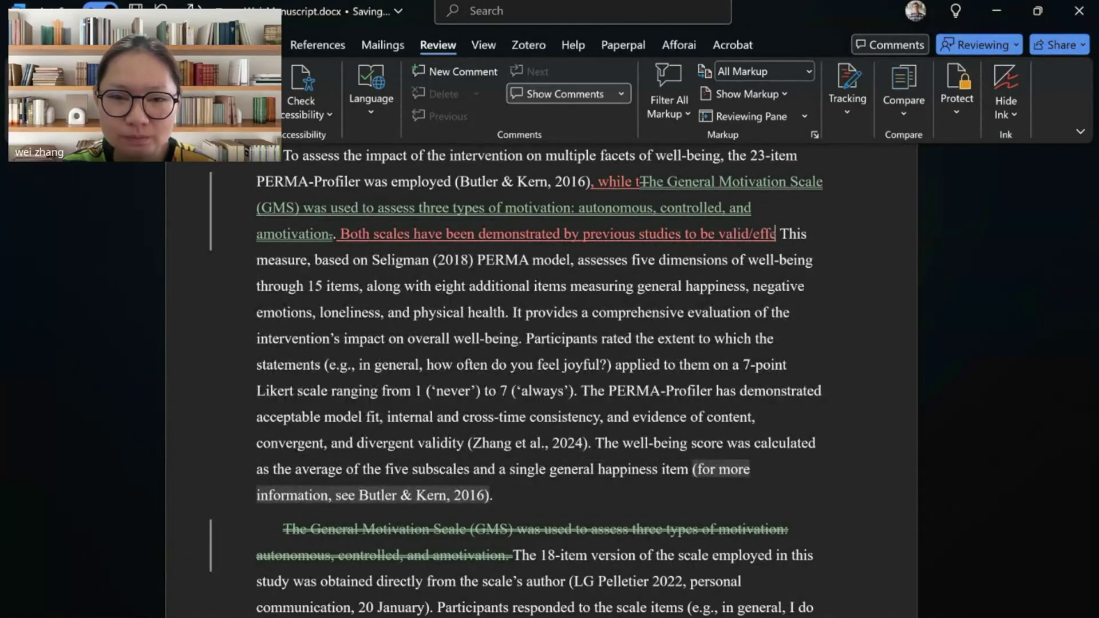
{"action": "type", "text": " (references)"}
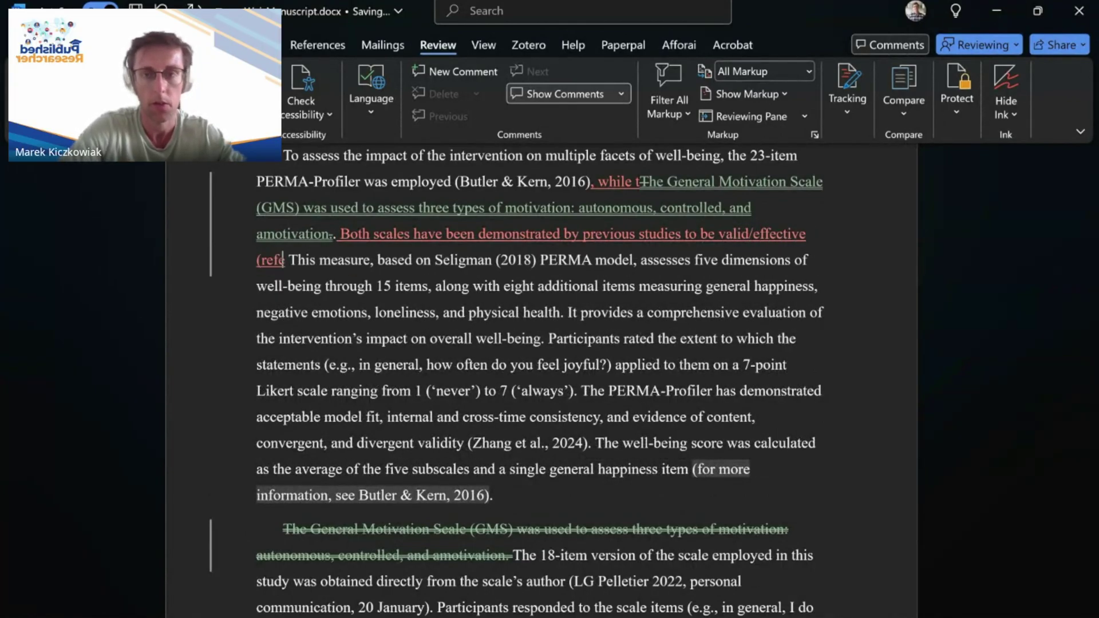
{"action": "type", "text": ". Each "}
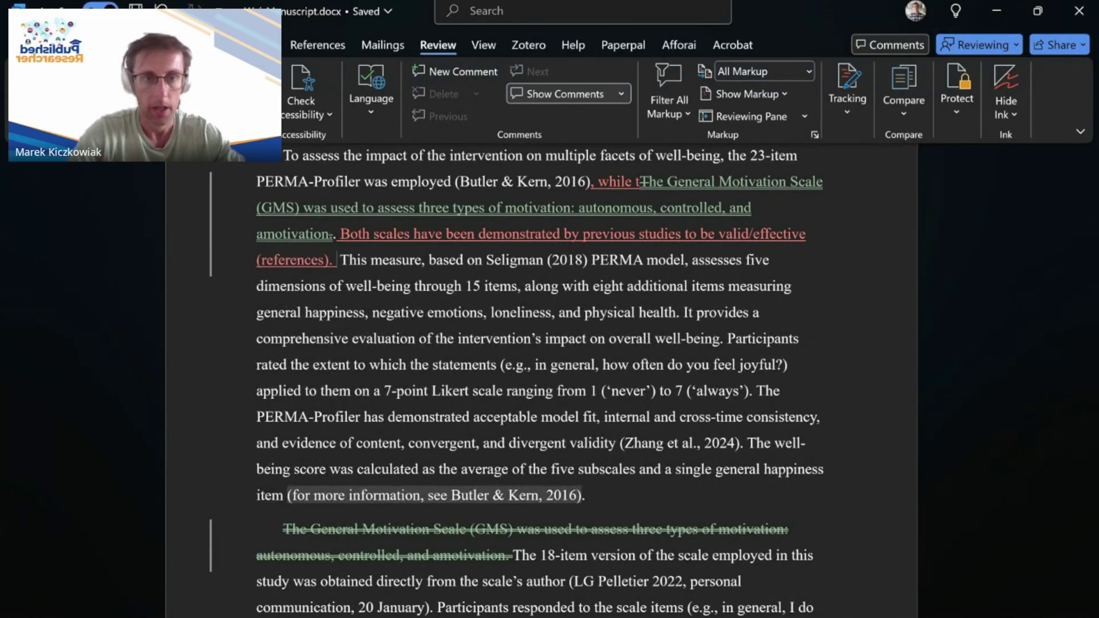
{"action": "type", "text": "of them"}
Step: Complete 'Each of them uses' with the copied 7-point Likert-type scale description
{"action": "scroll", "coordinate": [550, 372], "scroll_direction": "down", "scroll_amount": 2}
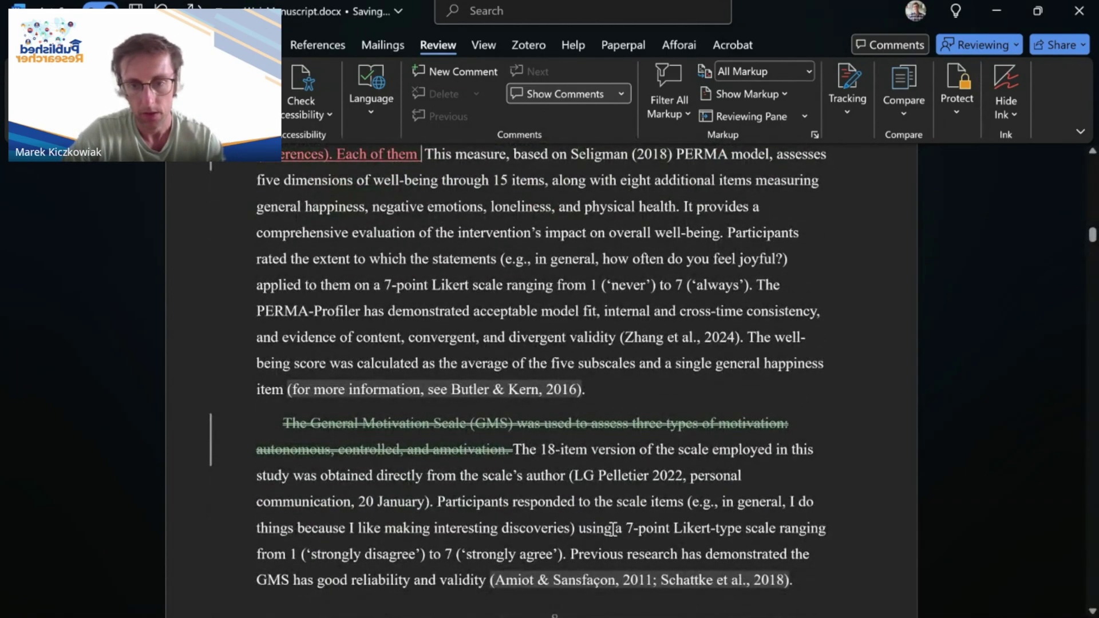
{"action": "left_click_drag", "start_coordinate": [617, 530], "coordinate": [778, 529]}
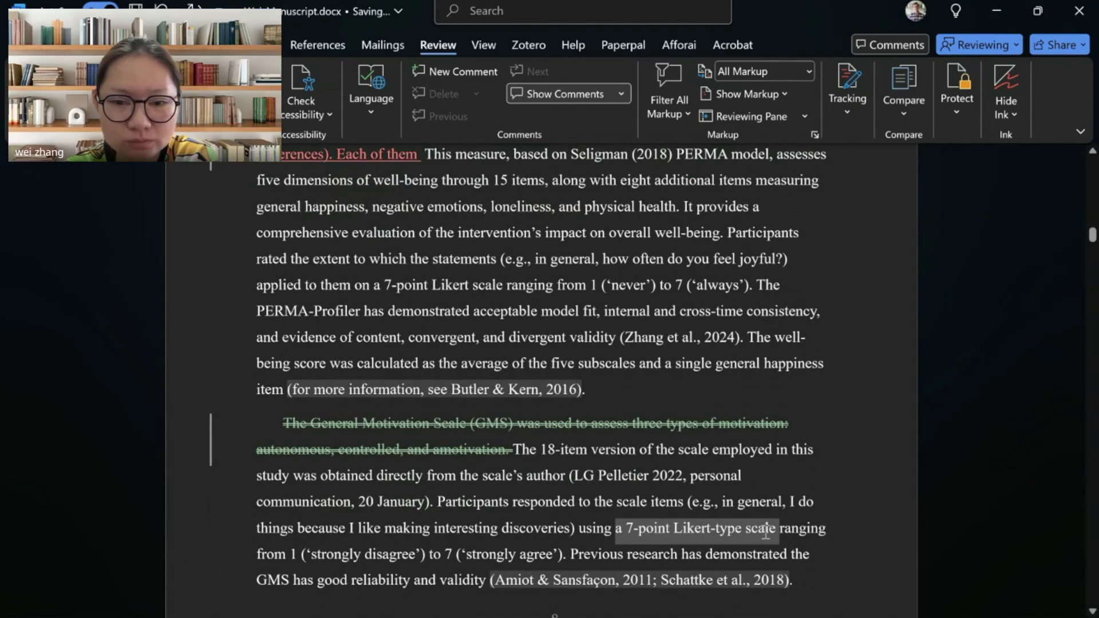
{"action": "left_click_drag", "start_coordinate": [615, 528], "coordinate": [564, 554]}
{"action": "key", "text": "ctrl+c"}
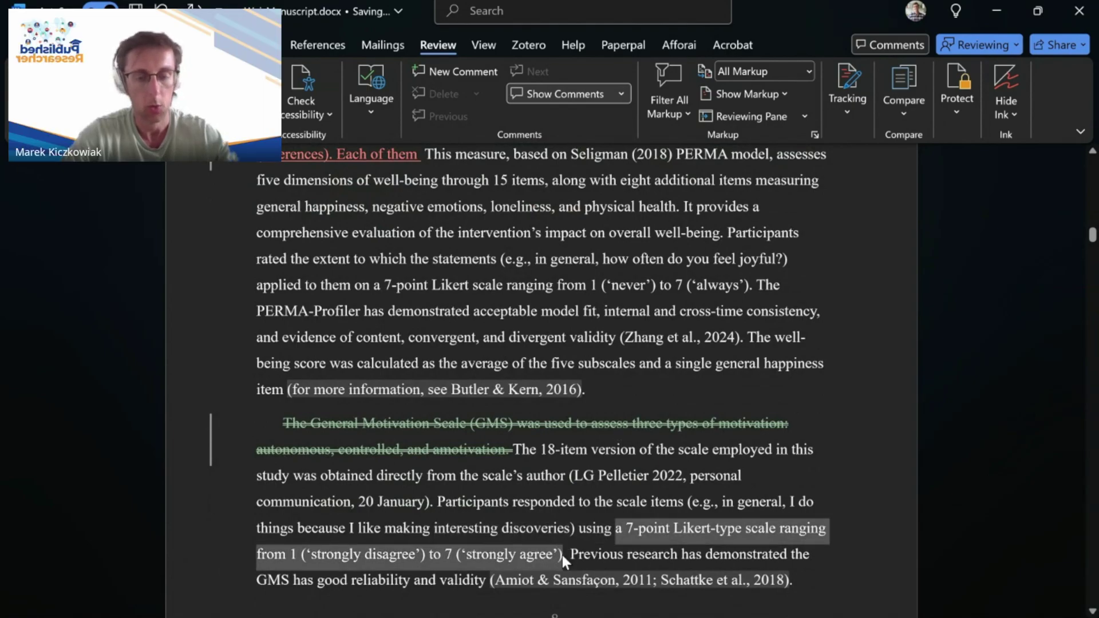
{"action": "scroll", "coordinate": [558, 404], "scroll_direction": "up", "scroll_amount": 2}
{"action": "left_click", "coordinate": [423, 264]}
{"action": "type", "text": "uses"}
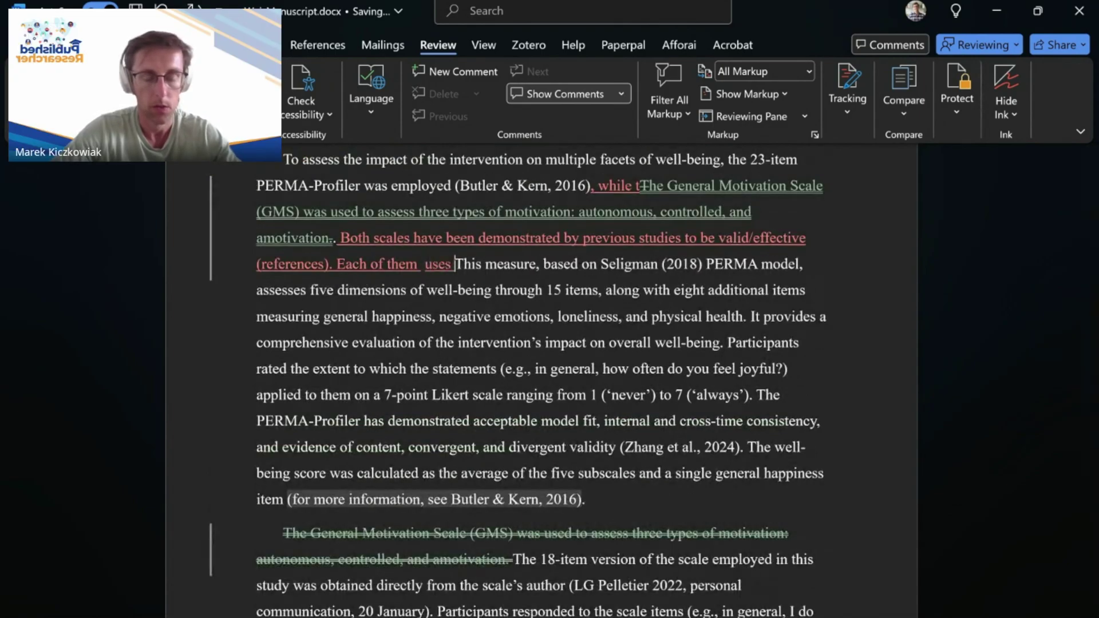
{"action": "key", "text": "ctrl+v"}
{"action": "type", "text": "."}
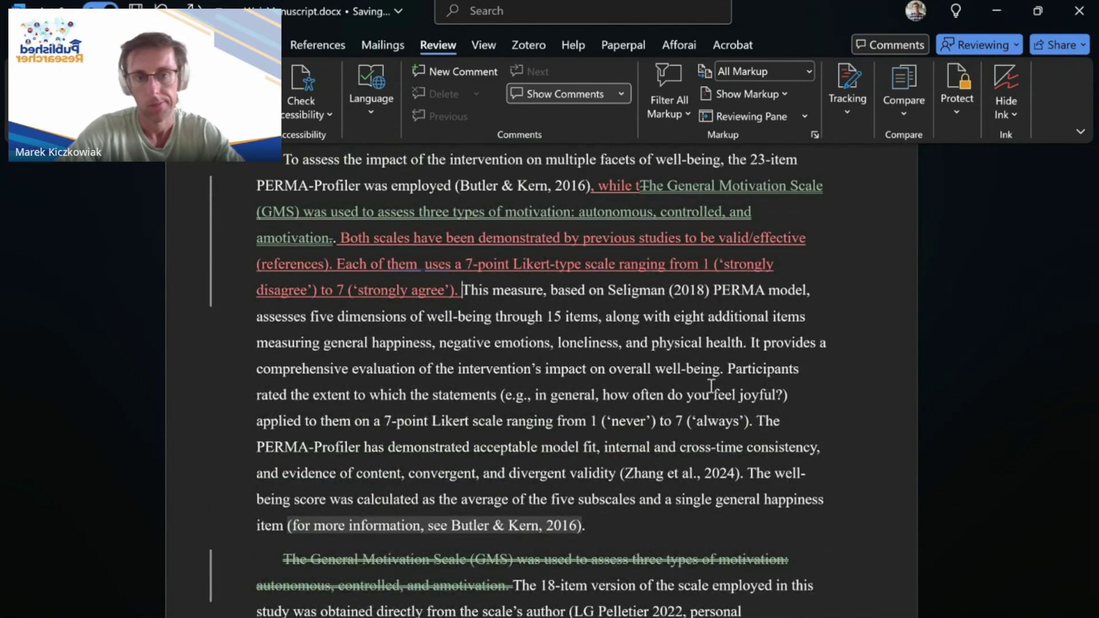
Step: Add the sentence 'The surveys are available in Appendix X.'
{"action": "scroll", "coordinate": [710, 387], "scroll_direction": "down", "scroll_amount": 3}
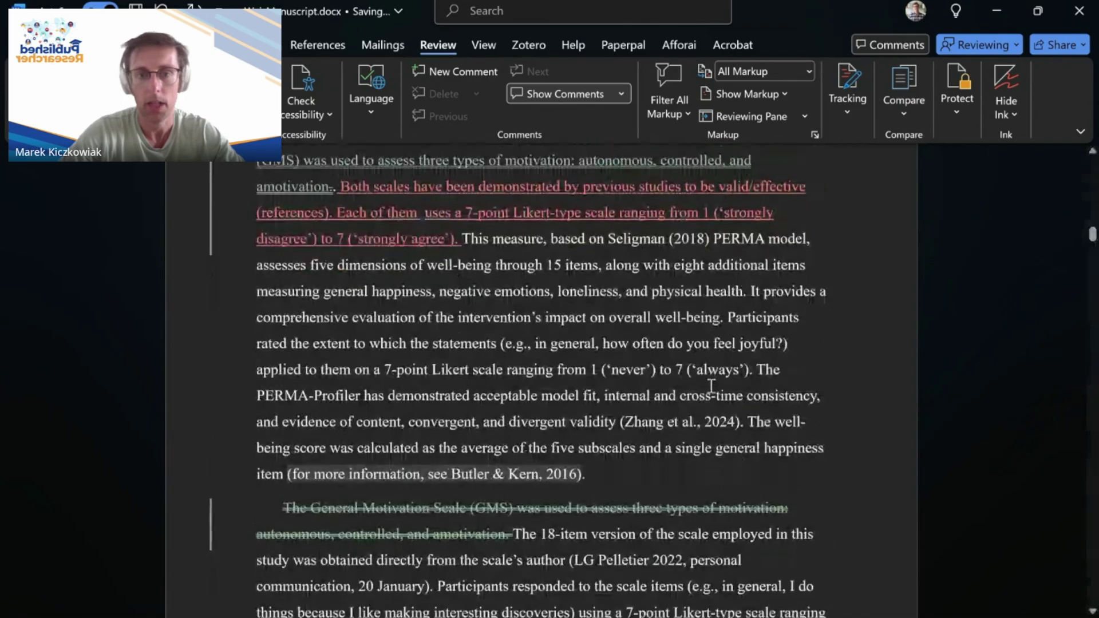
{"action": "scroll", "coordinate": [629, 435], "scroll_direction": "up", "scroll_amount": 4}
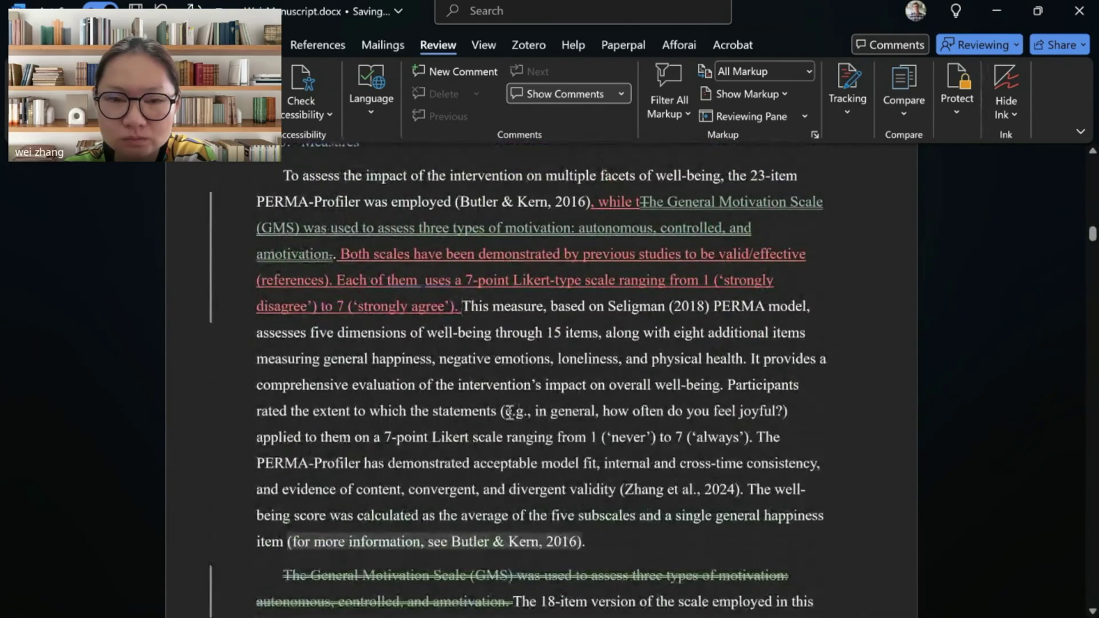
{"action": "type", "text": "The surveys are"}
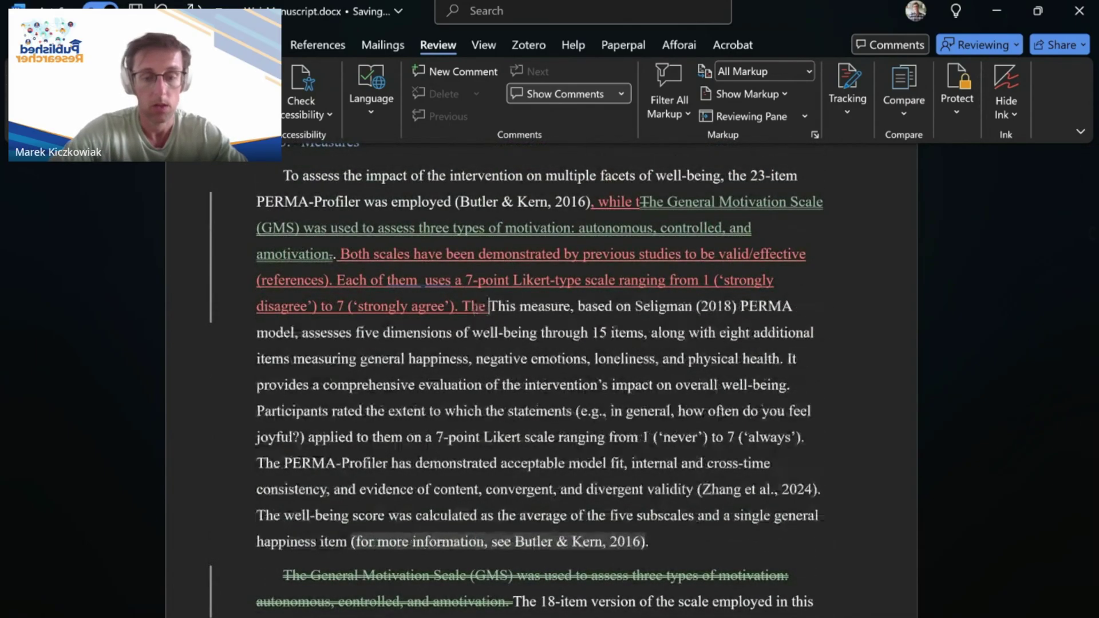
{"action": "type", "text": " available in "}
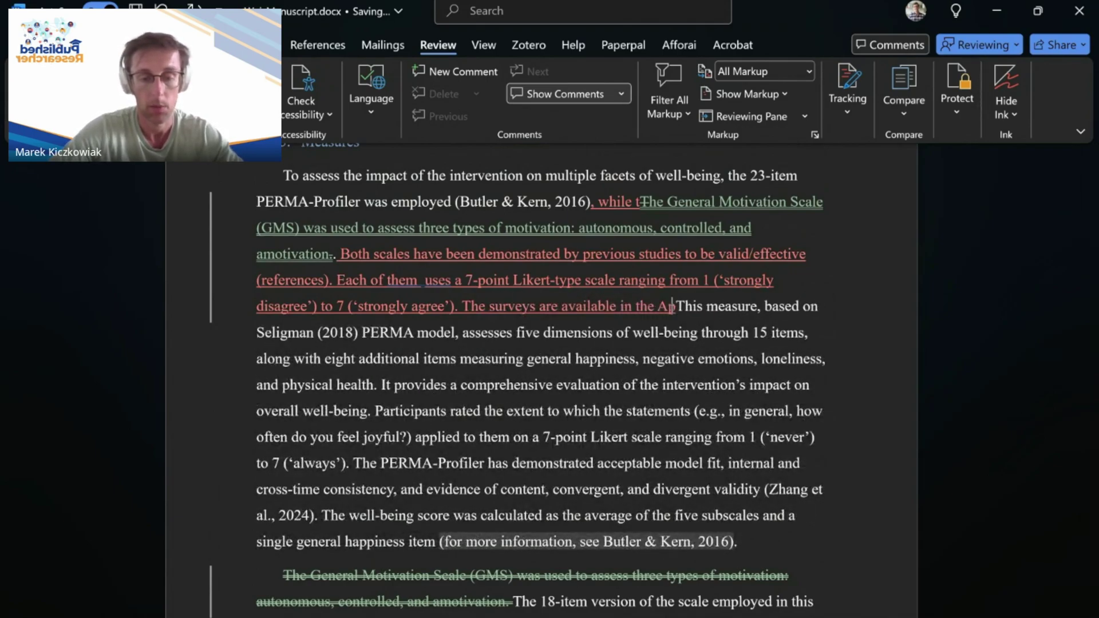
{"action": "type", "text": "Appendix X"}
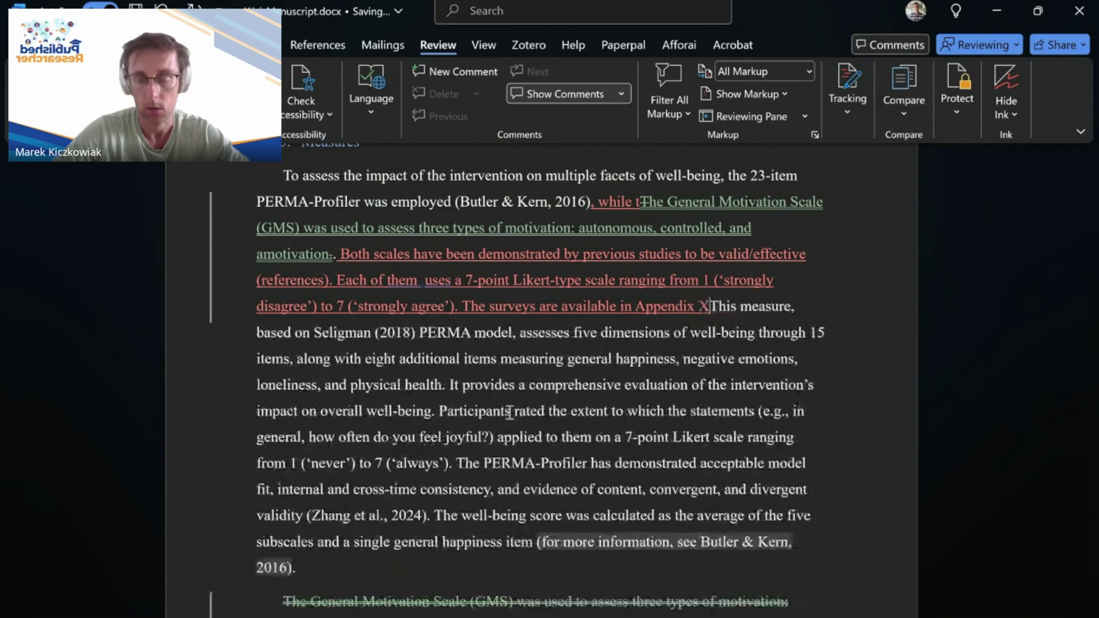
{"action": "type", "text": "."}
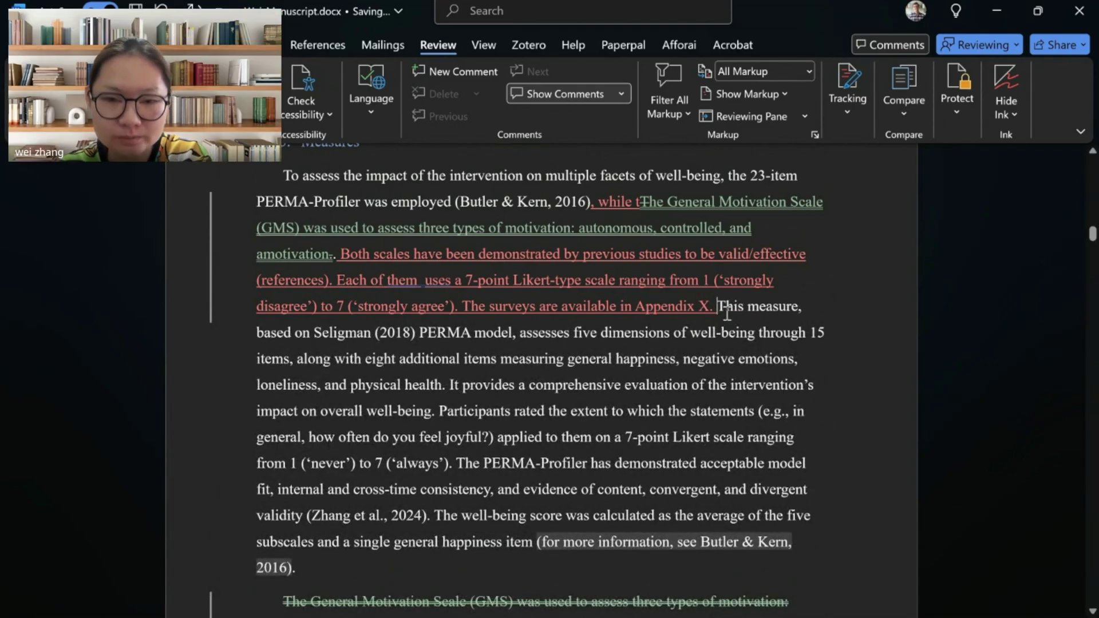
Step: Delete from 'This measure' through the end of the GMS paragraph as tracked changes
{"action": "left_click_drag", "start_coordinate": [718, 306], "coordinate": [792, 480]}
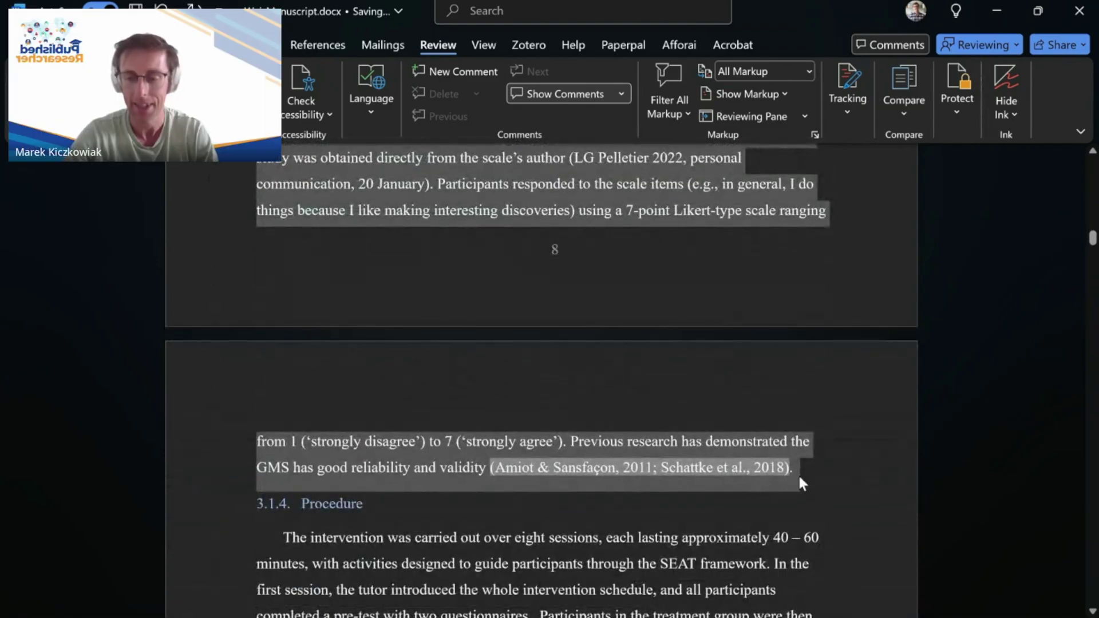
{"action": "key", "text": "Delete"}
{"action": "scroll", "coordinate": [800, 477], "scroll_direction": "up", "scroll_amount": 3}
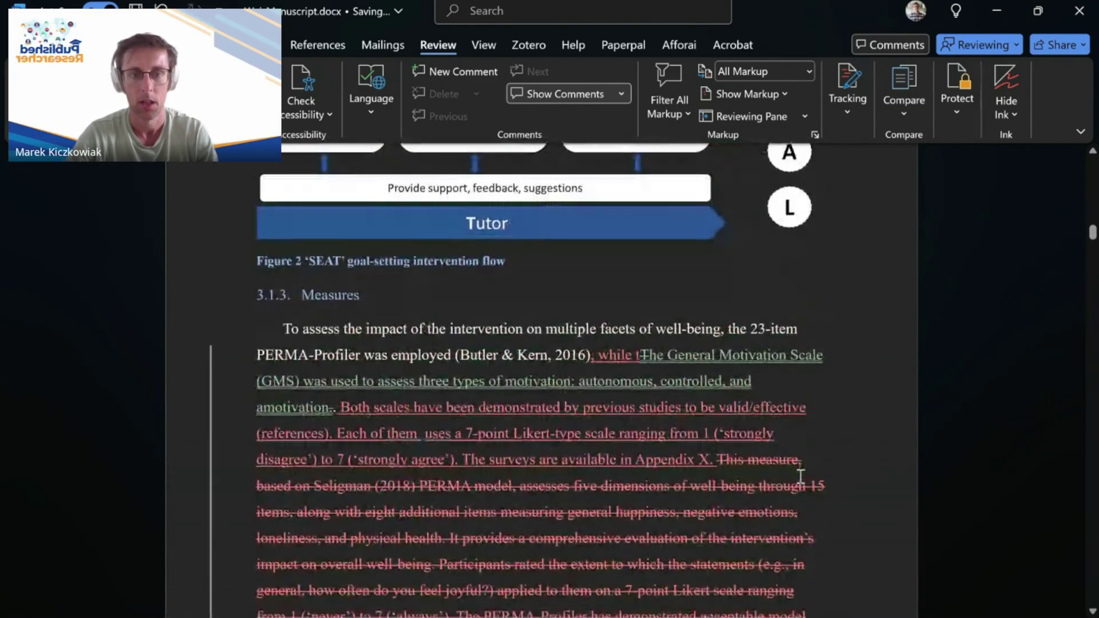
{"action": "scroll", "coordinate": [800, 476], "scroll_direction": "down", "scroll_amount": 1}
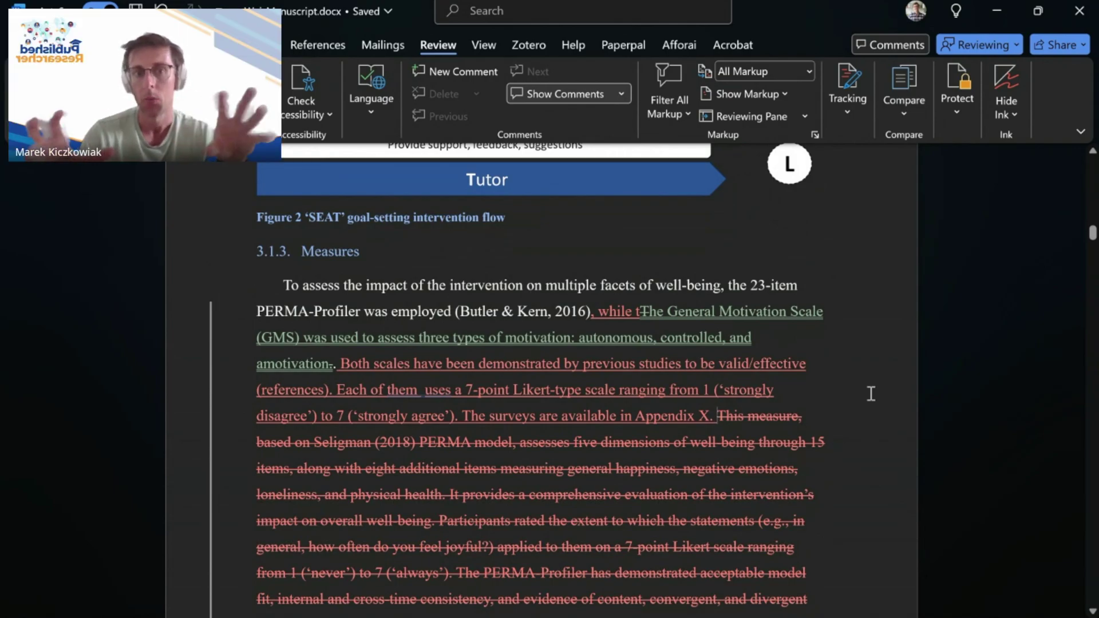
{"action": "scroll", "coordinate": [871, 393], "scroll_direction": "down", "scroll_amount": 12}
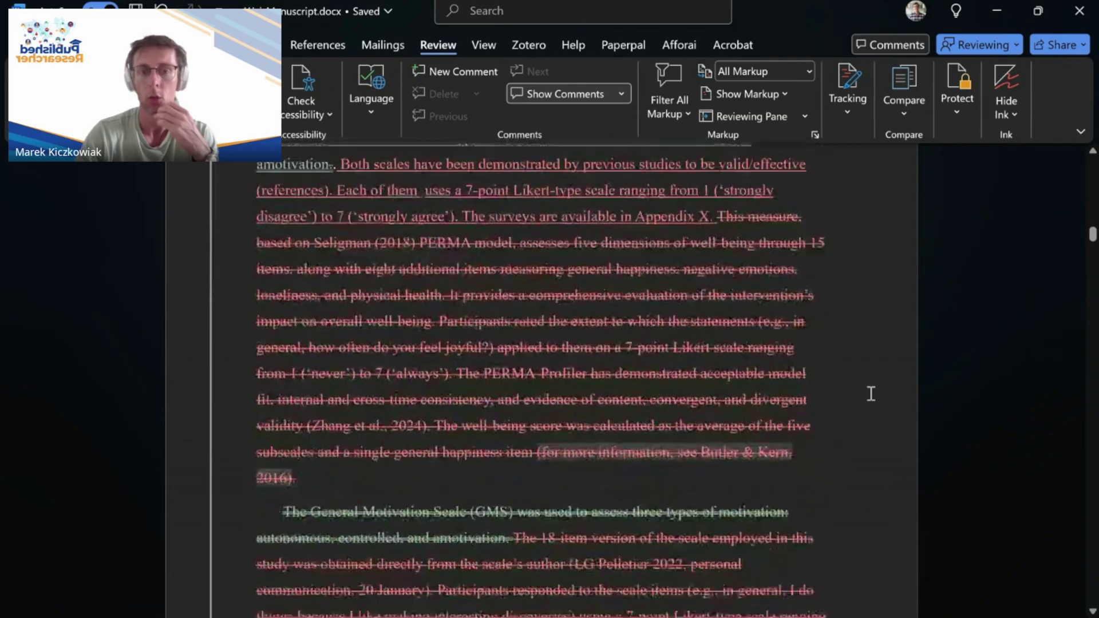
{"action": "scroll", "coordinate": [871, 394], "scroll_direction": "up", "scroll_amount": 10}
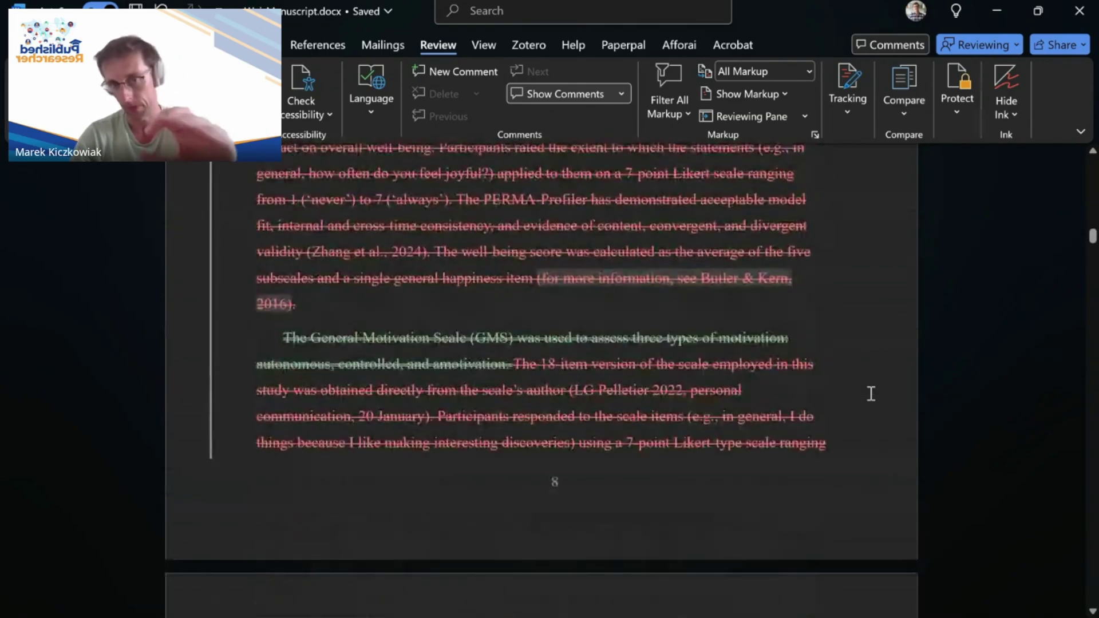
{"action": "scroll", "coordinate": [871, 393], "scroll_direction": "down", "scroll_amount": 2}
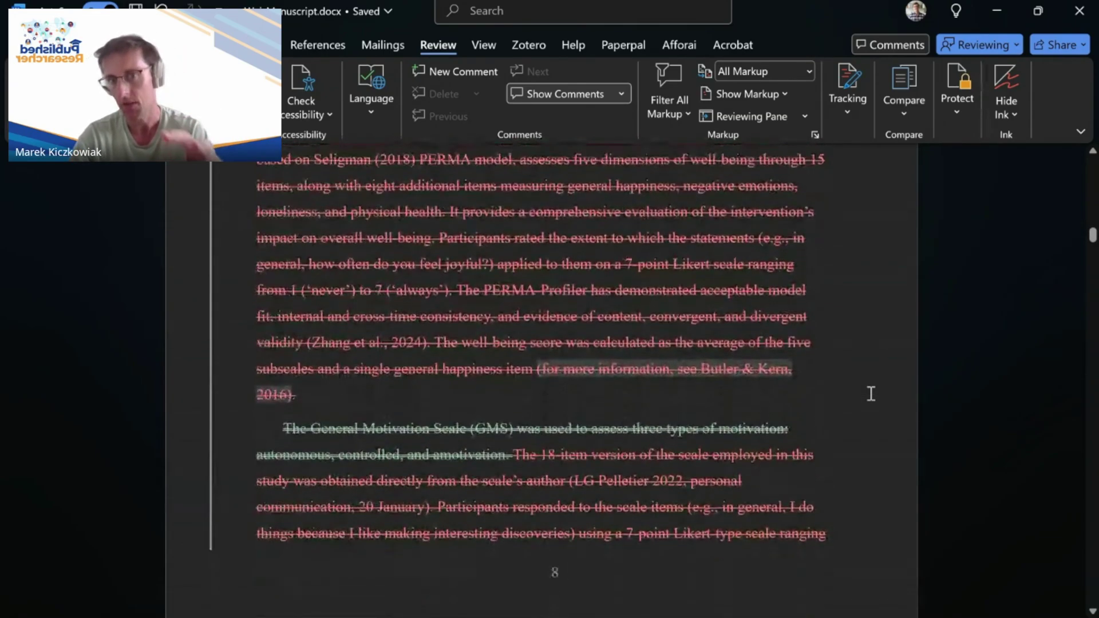
{"action": "scroll", "coordinate": [871, 393], "scroll_direction": "down", "scroll_amount": 5}
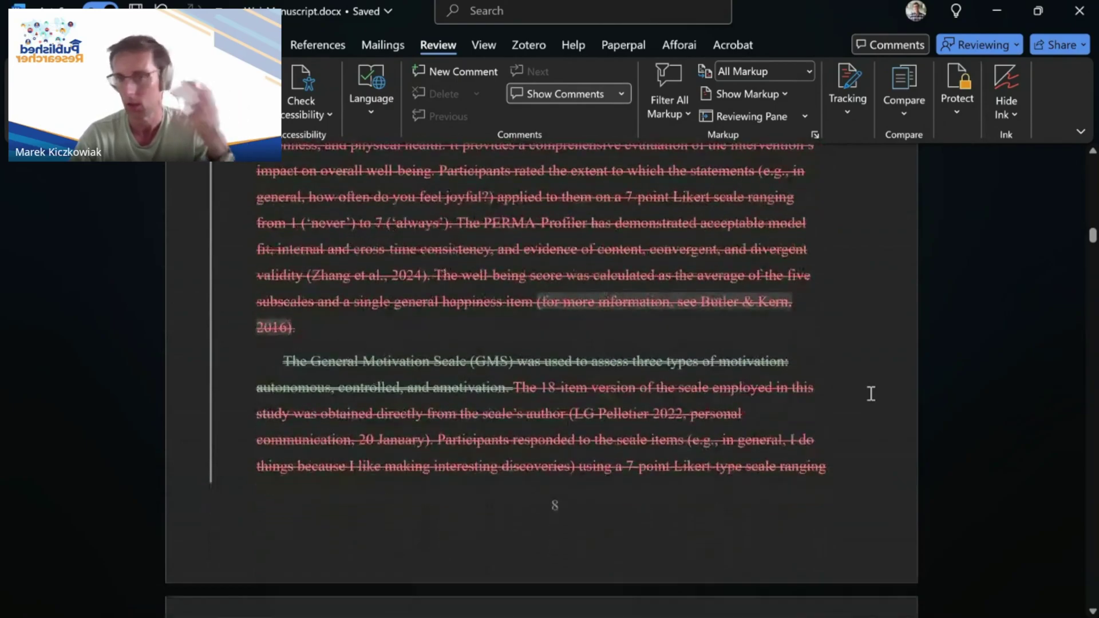
{"action": "scroll", "coordinate": [871, 393], "scroll_direction": "down", "scroll_amount": 3}
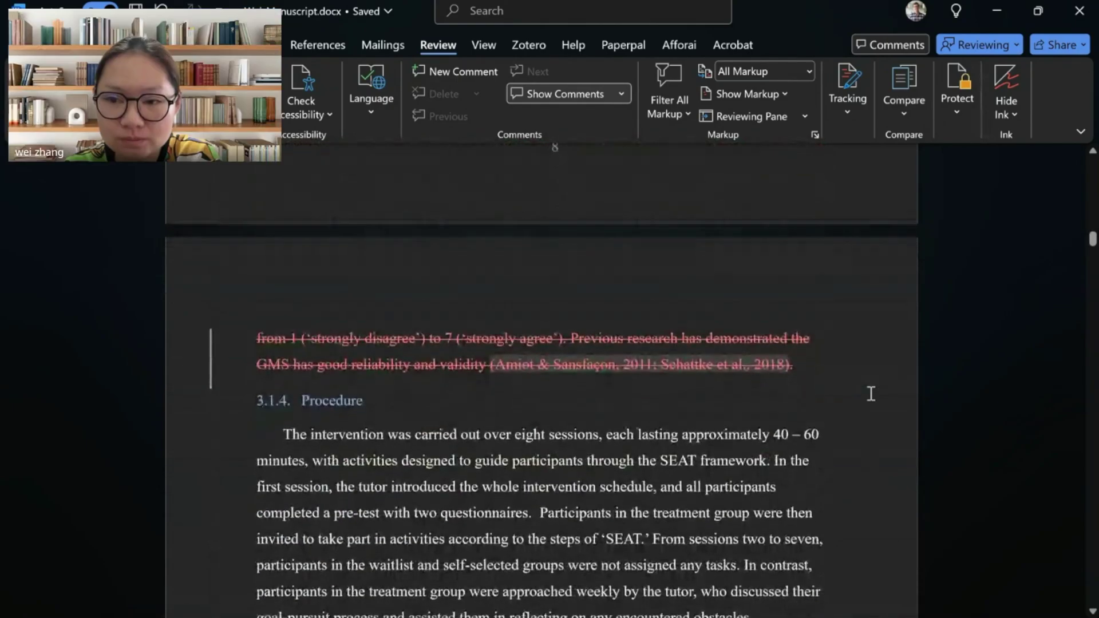
{"action": "scroll", "coordinate": [871, 394], "scroll_direction": "down", "scroll_amount": 10}
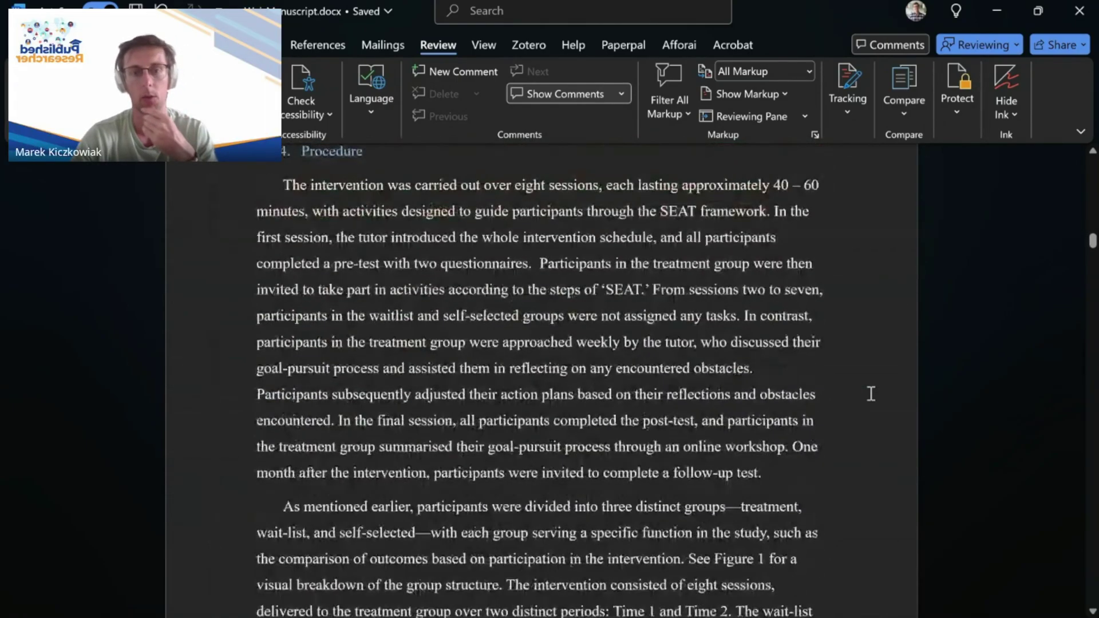
{"action": "scroll", "coordinate": [870, 393], "scroll_direction": "up", "scroll_amount": 6}
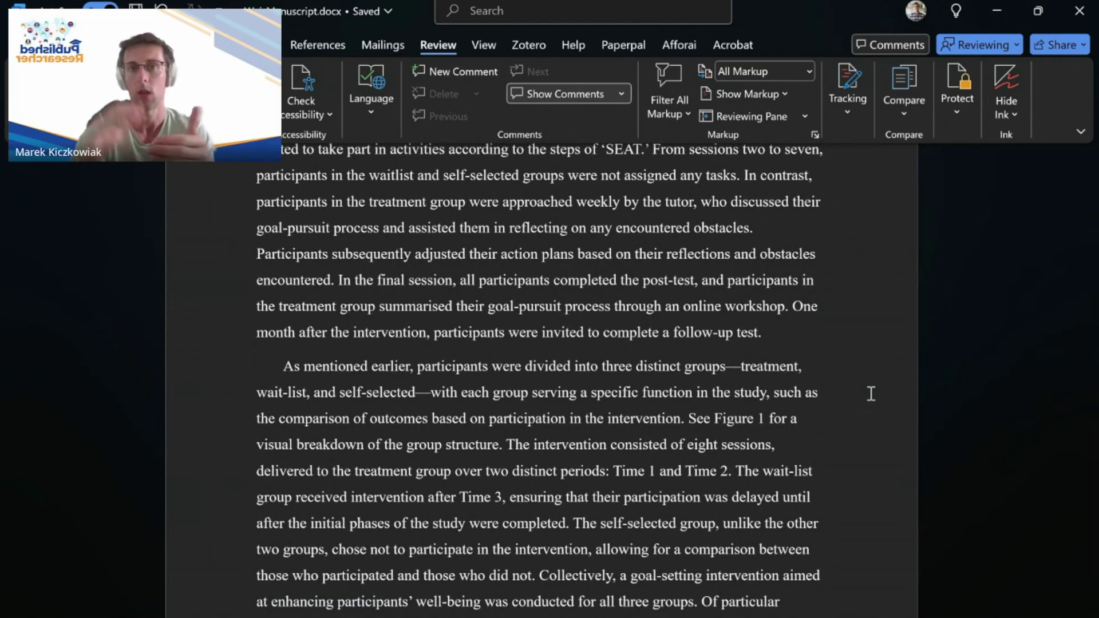
{"action": "scroll", "coordinate": [871, 393], "scroll_direction": "up", "scroll_amount": 2}
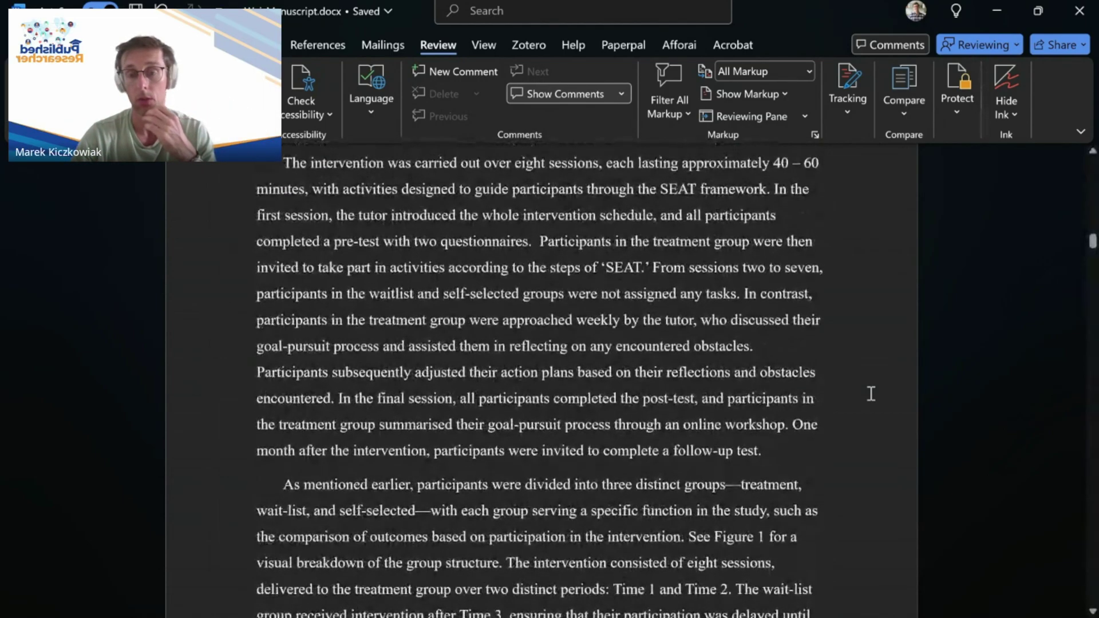
{"action": "scroll", "coordinate": [871, 393], "scroll_direction": "down", "scroll_amount": 4}
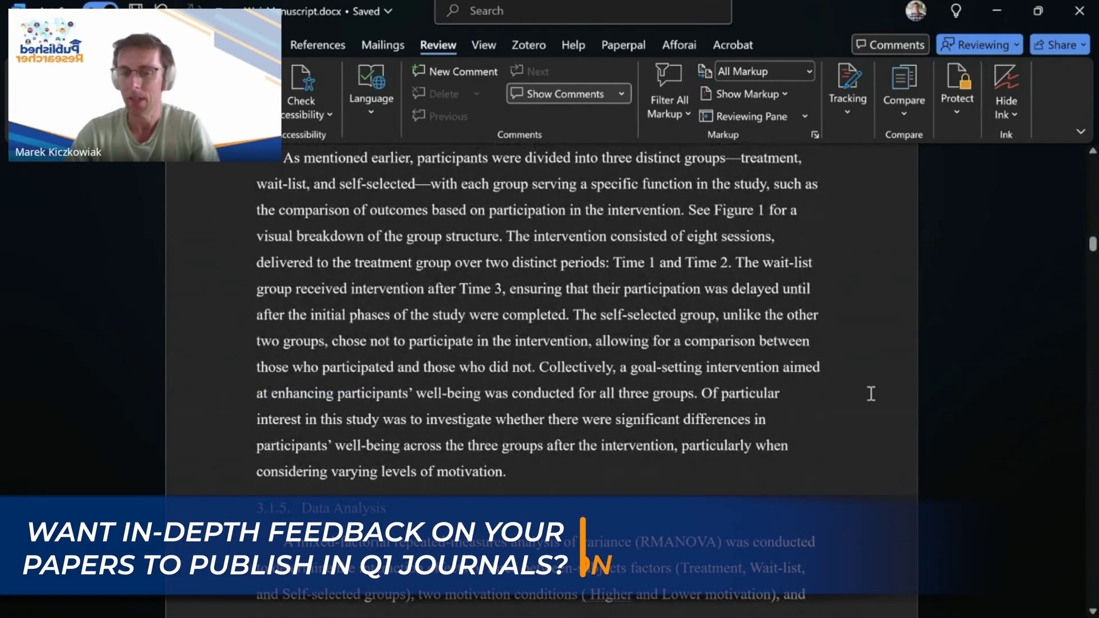